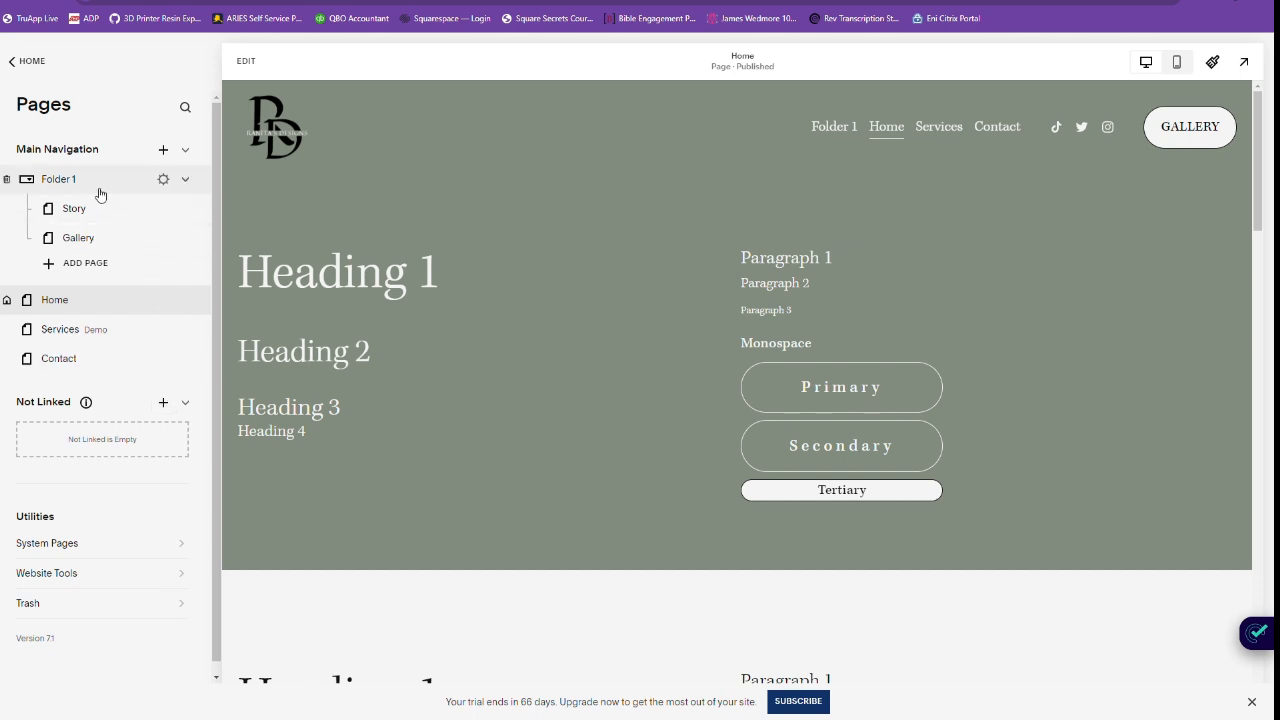
Add a blank page to the Not Linked section and name it Instagram Links.
left_click(163, 403)
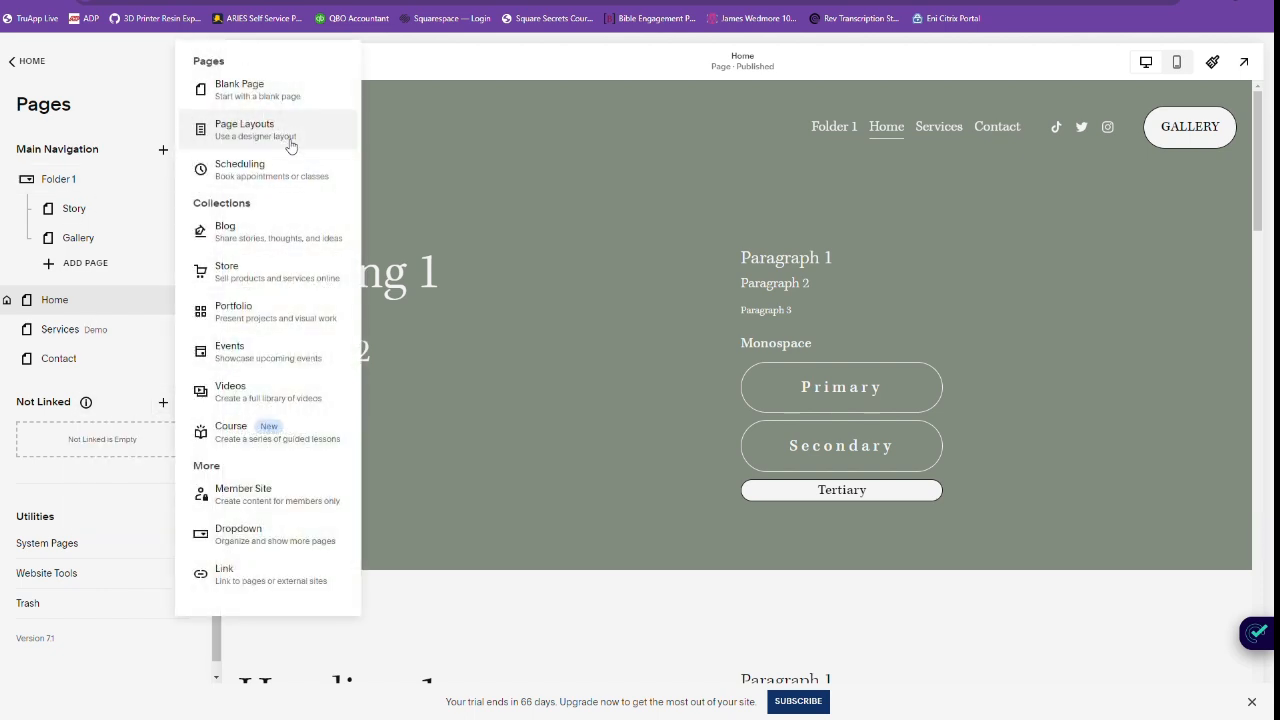
left_click(271, 103)
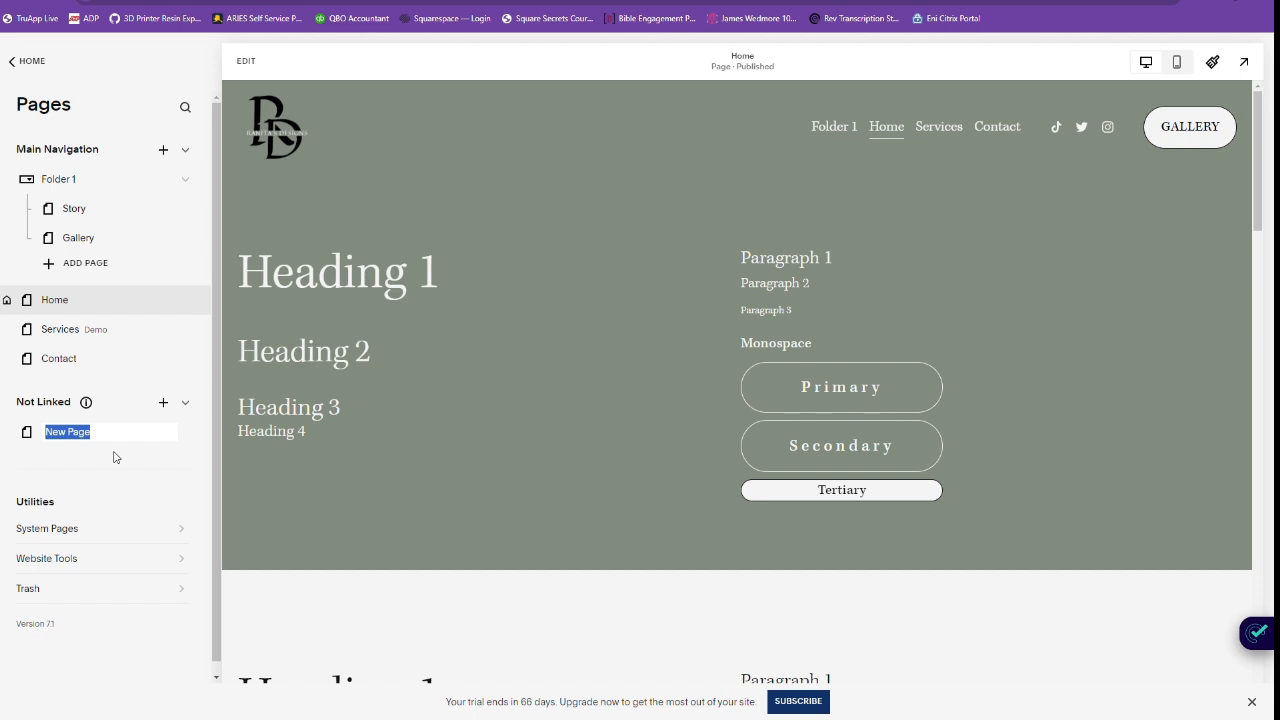
type("Instagram Links")
key("Return")
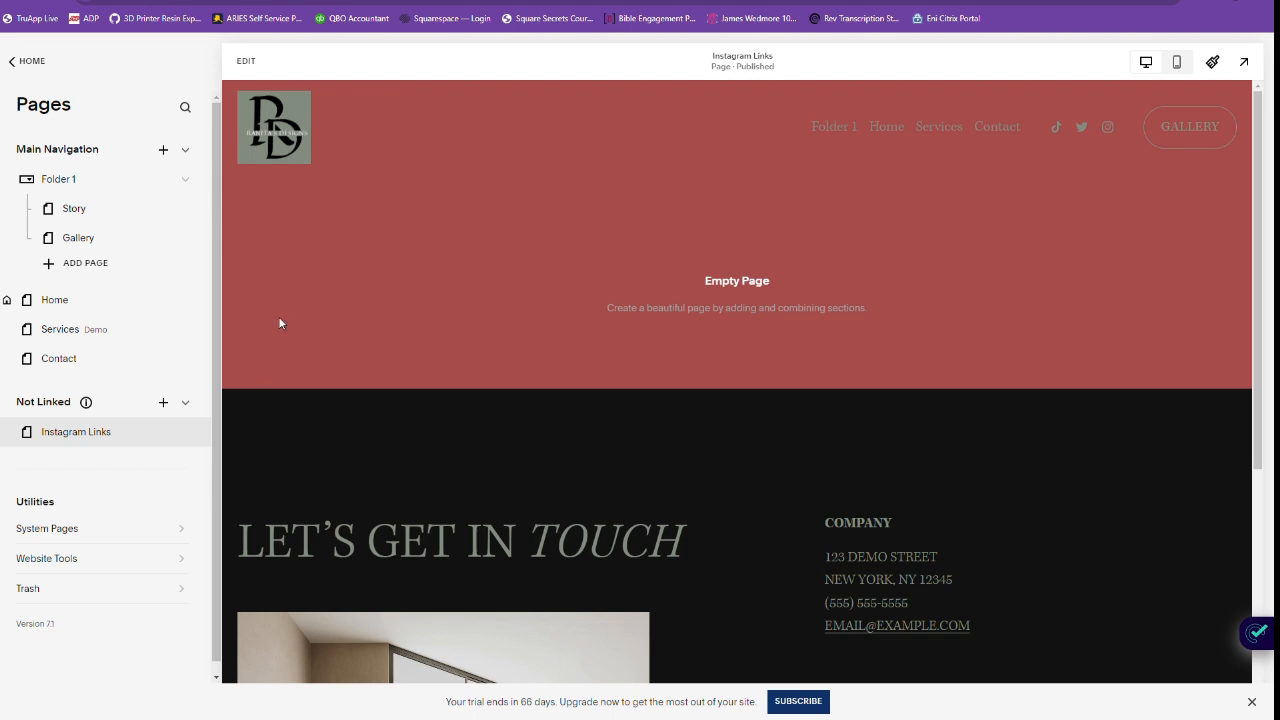
Open the Instagram Links page for editing and add a blank section.
left_click(246, 62)
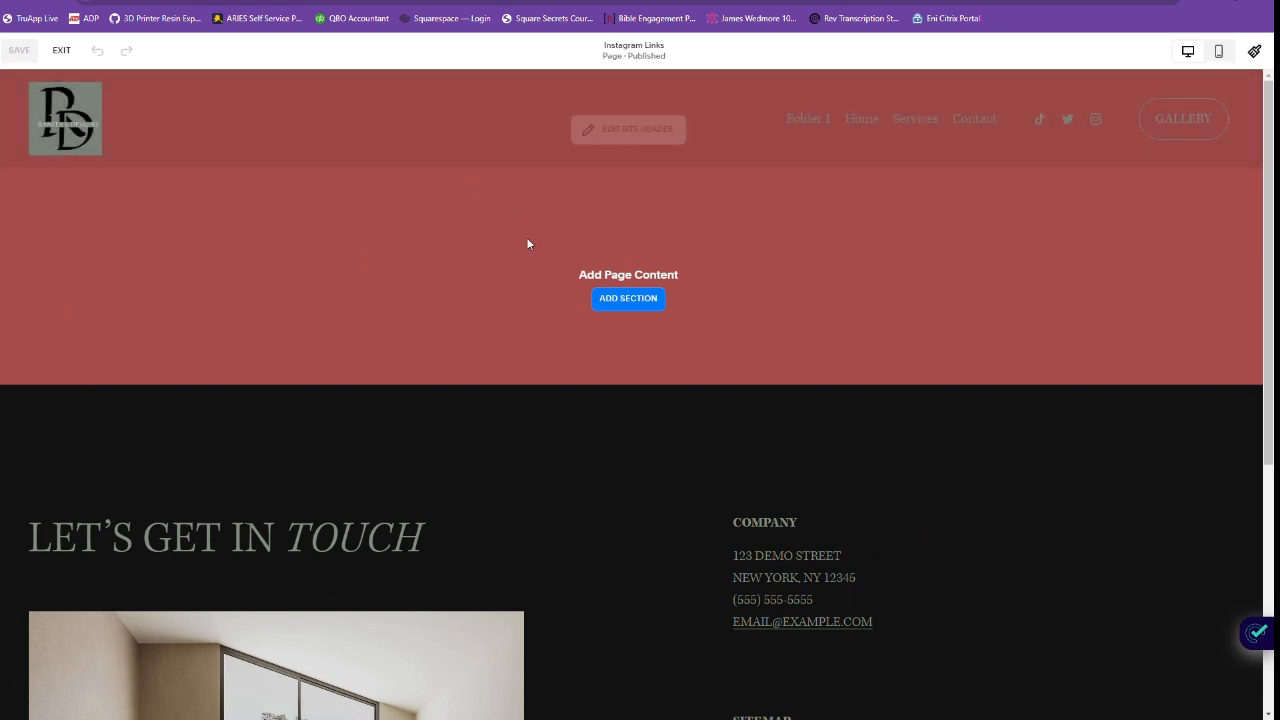
mouse_move(651, 122)
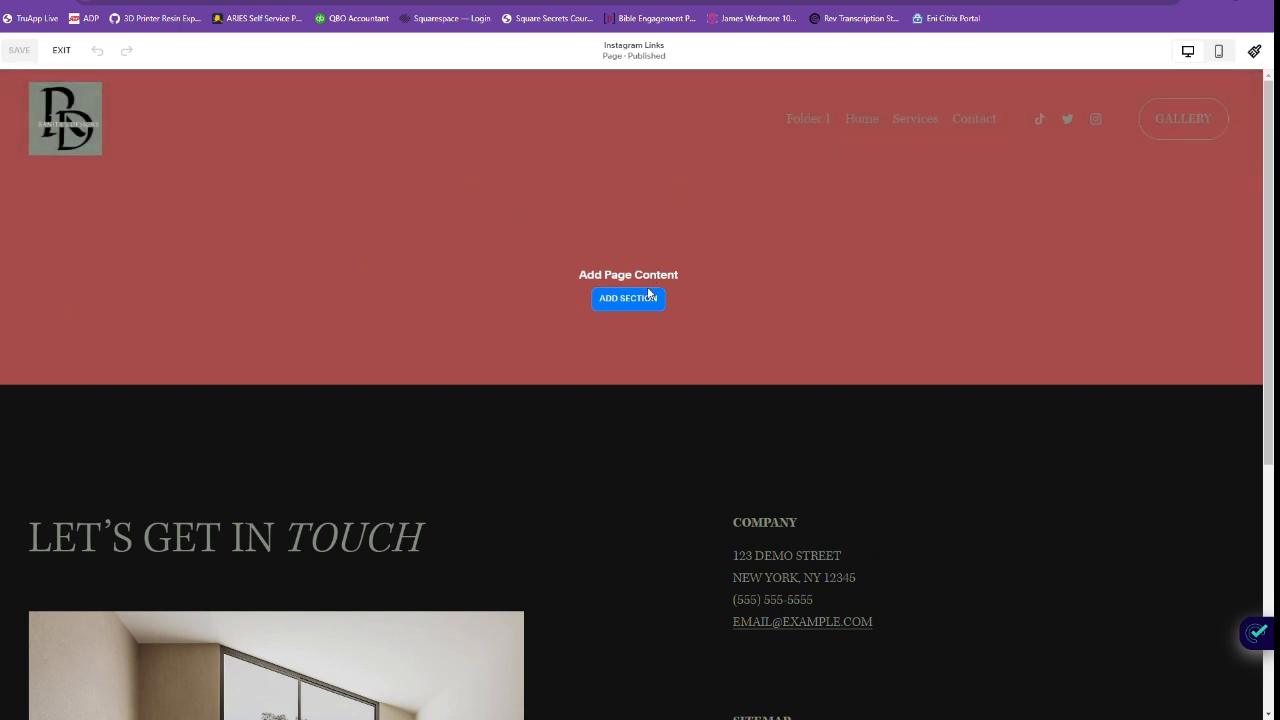
left_click(646, 305)
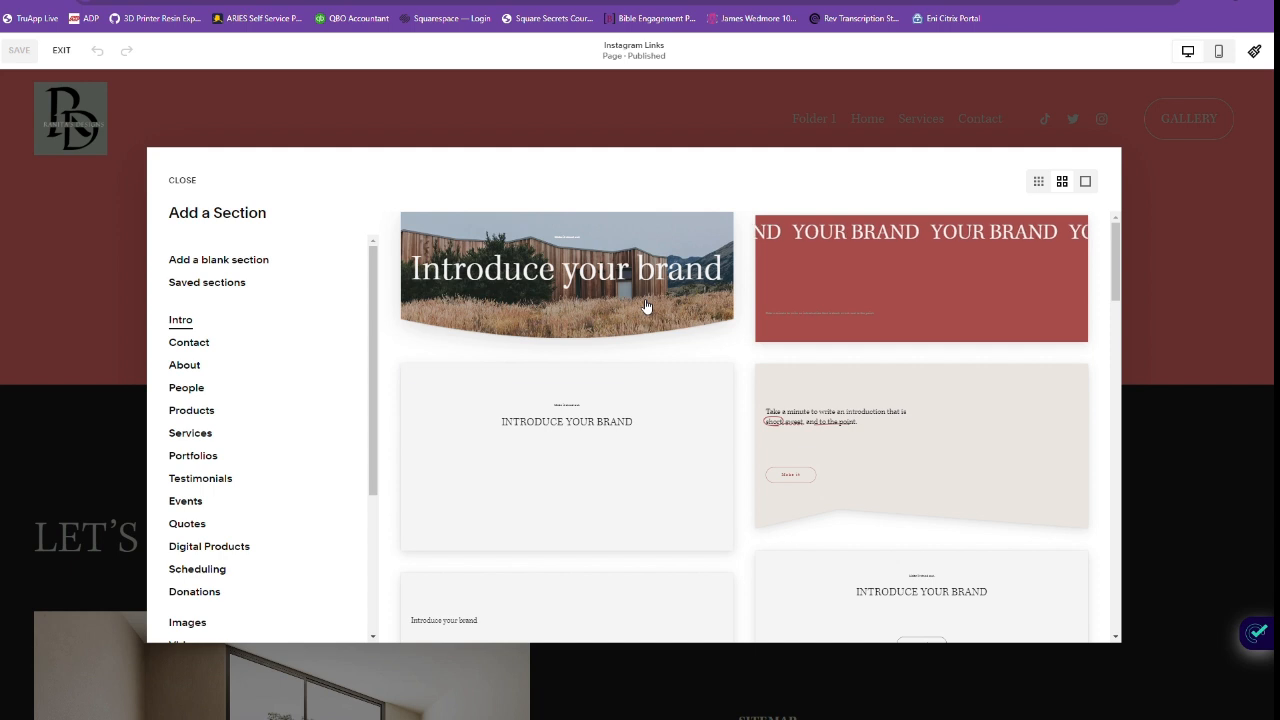
left_click(212, 258)
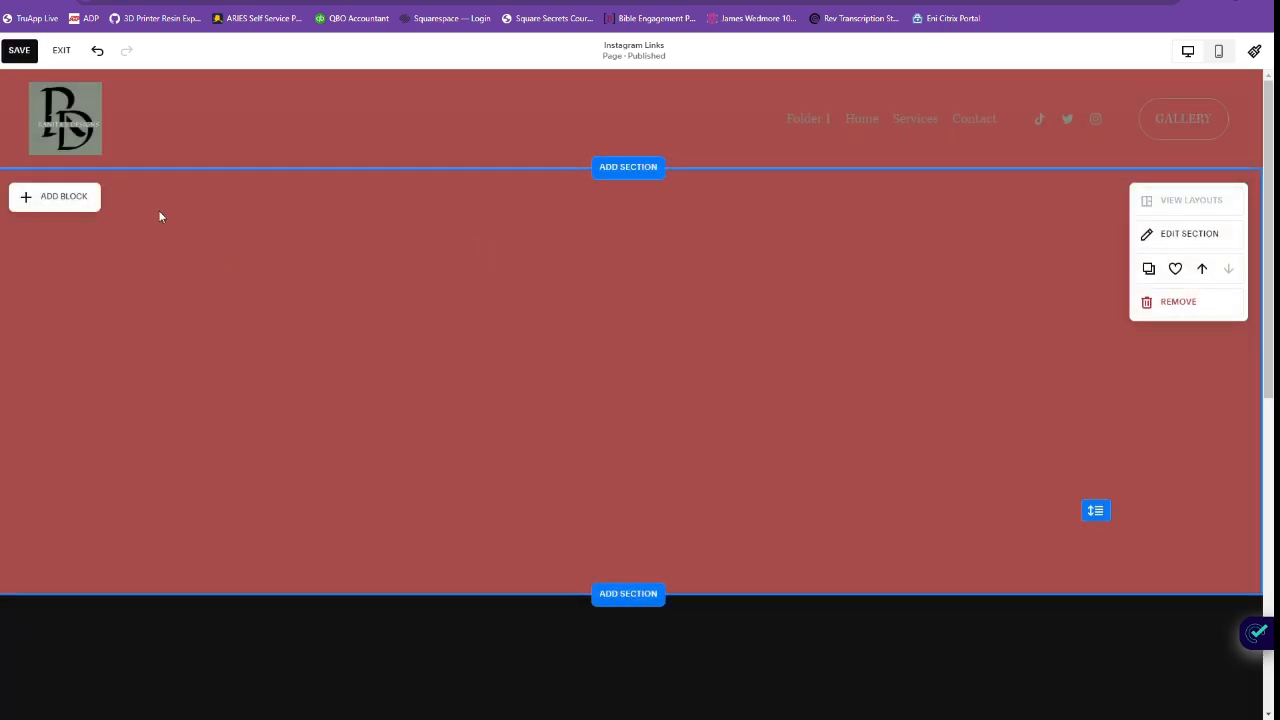
Add a button block, widen it and centre it horizontally in the upper part of the blank section.
left_click(88, 206)
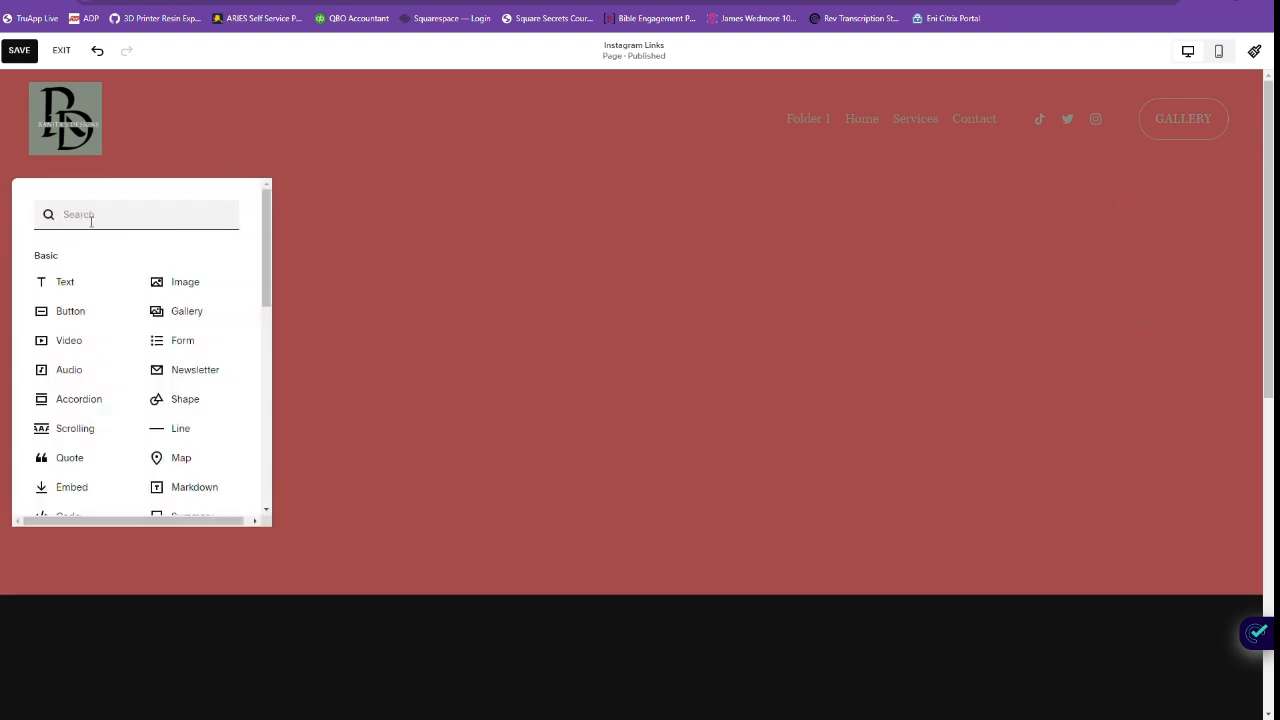
left_click(80, 311)
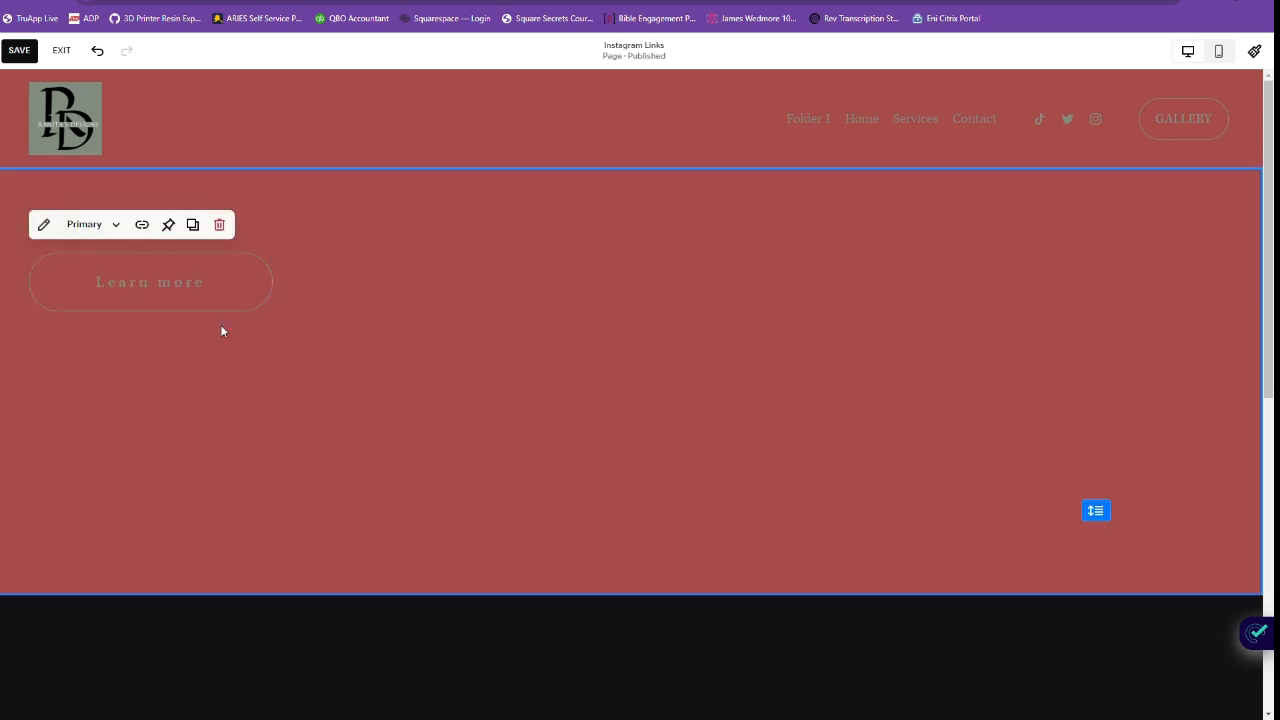
left_click_drag(232, 290, 690, 284)
left_click_drag(789, 289, 827, 274)
left_click_drag(717, 286, 656, 281)
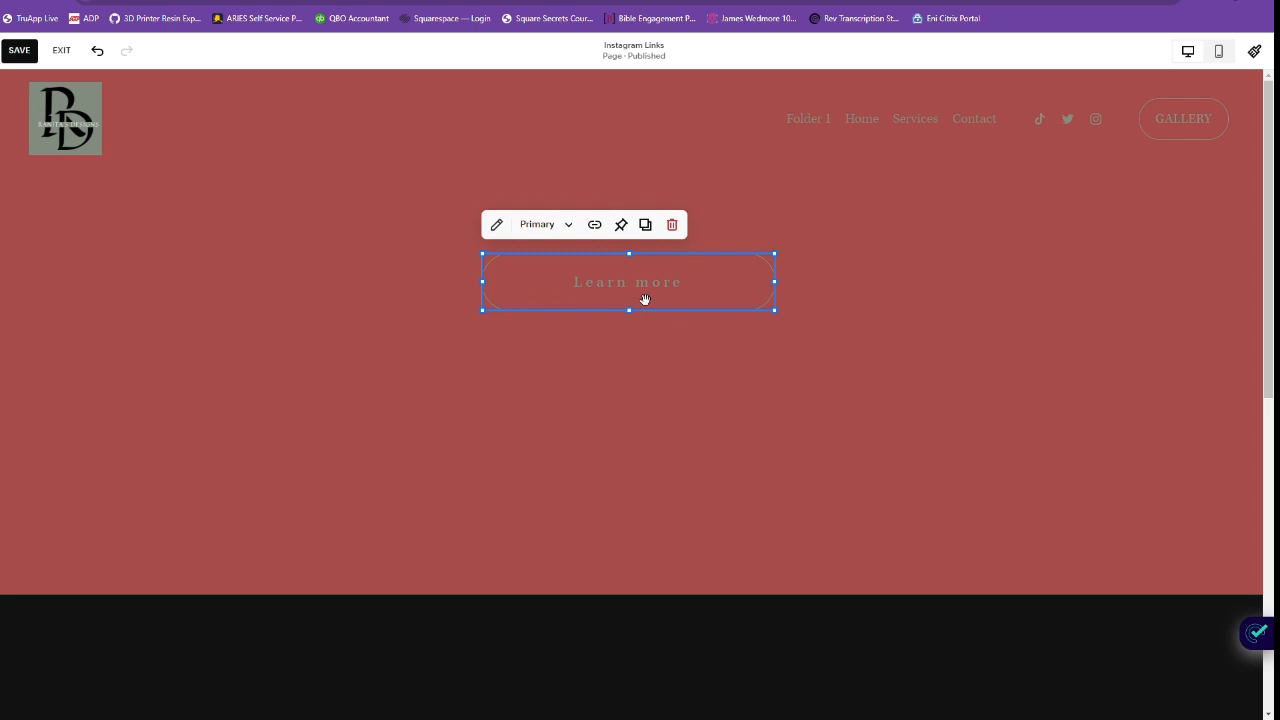
Set the button's text to LINK 1 and link it to the Gallery page.
left_click(496, 224)
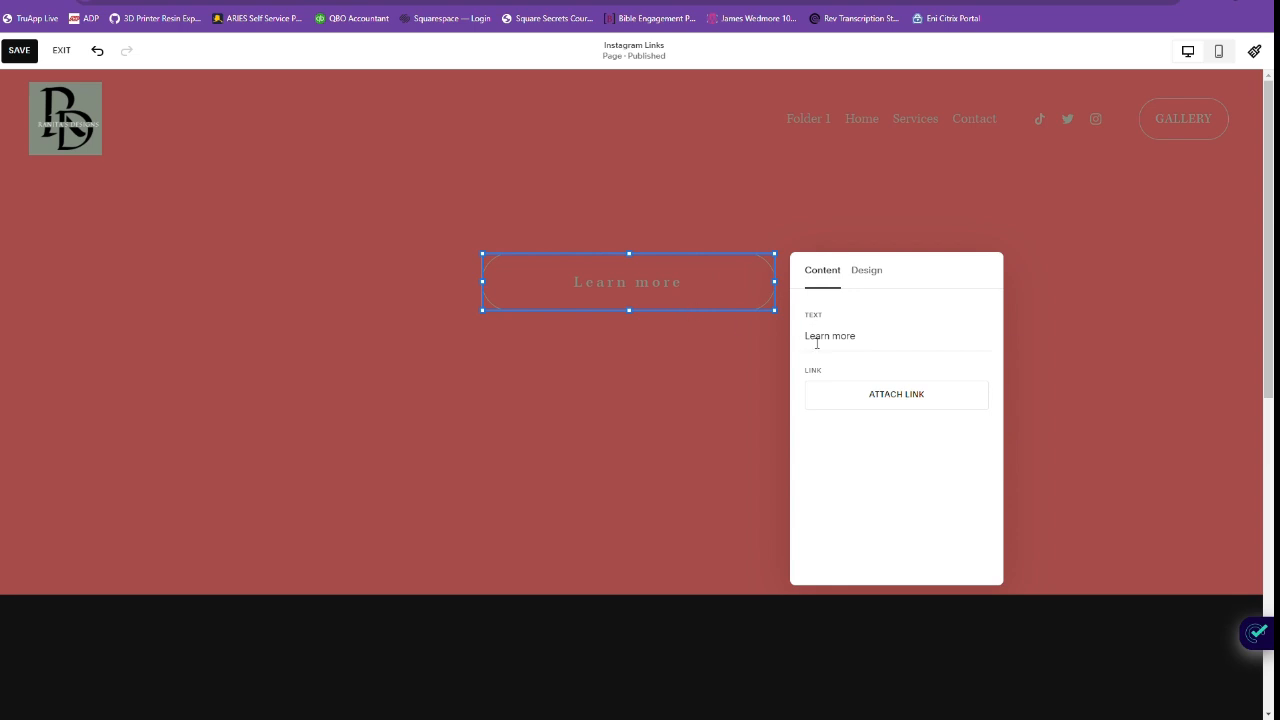
left_click_drag(871, 343, 802, 341)
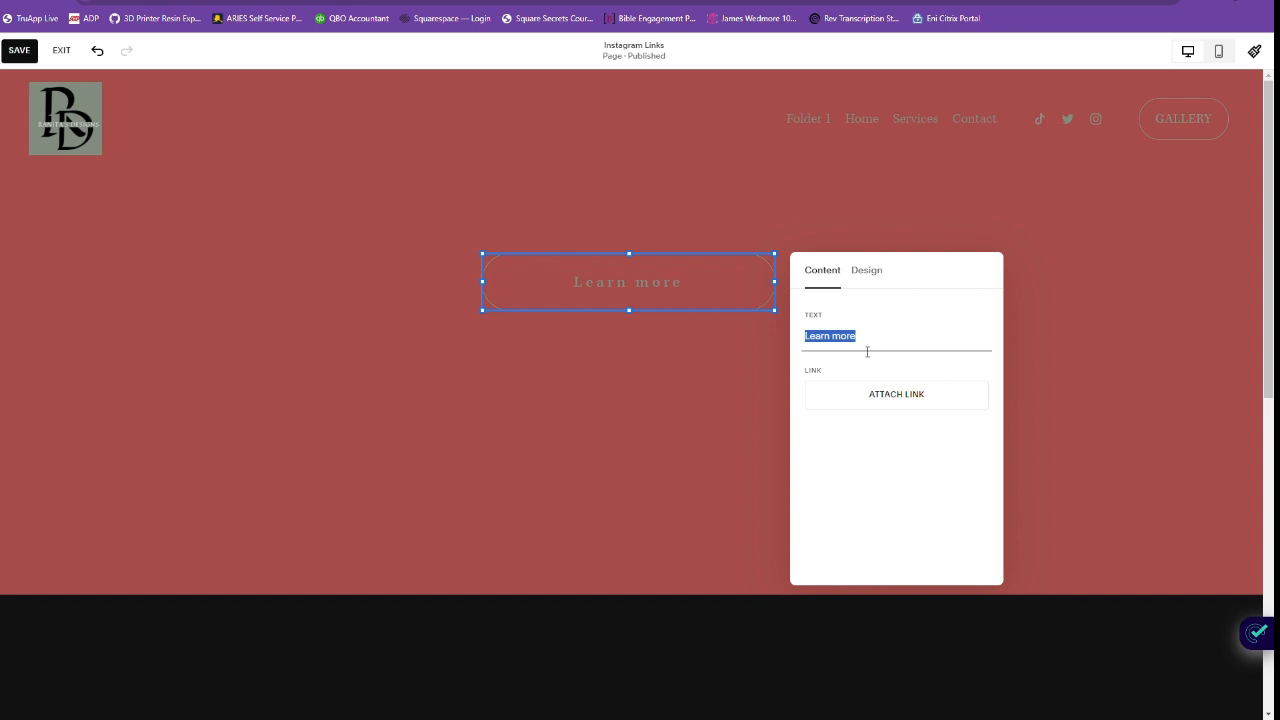
type("LINK 1")
left_click(879, 405)
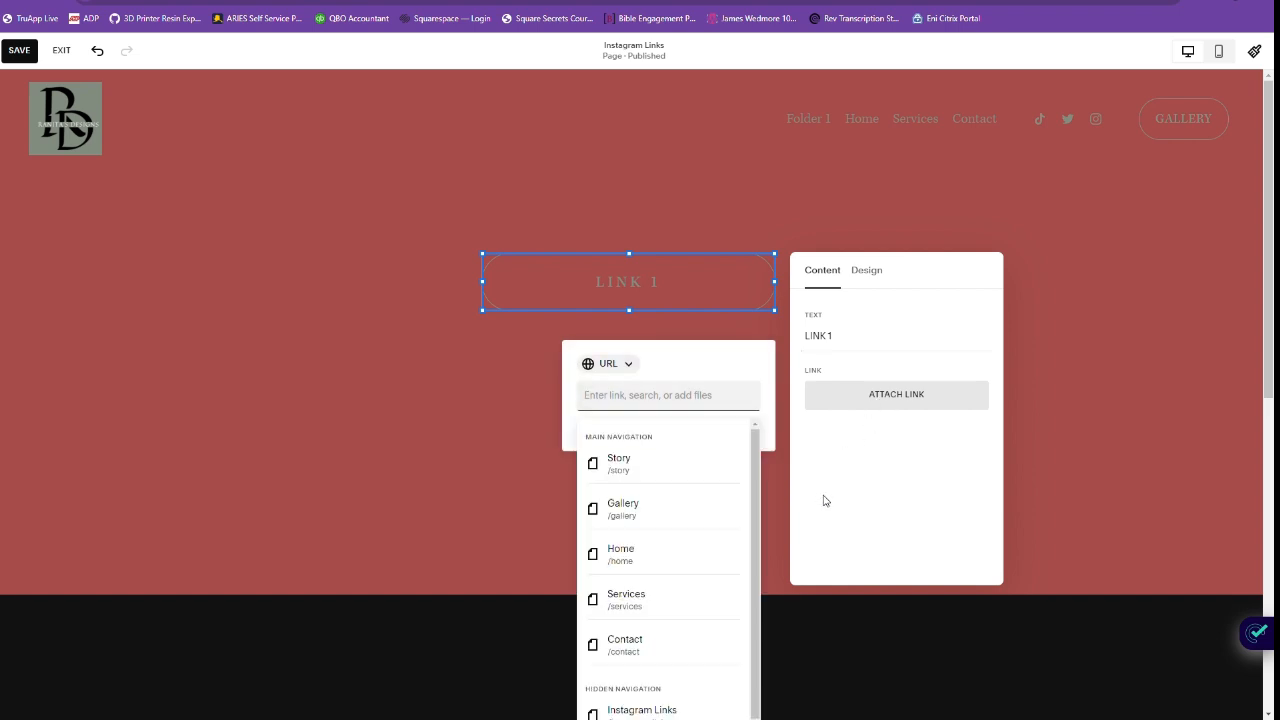
left_click(668, 515)
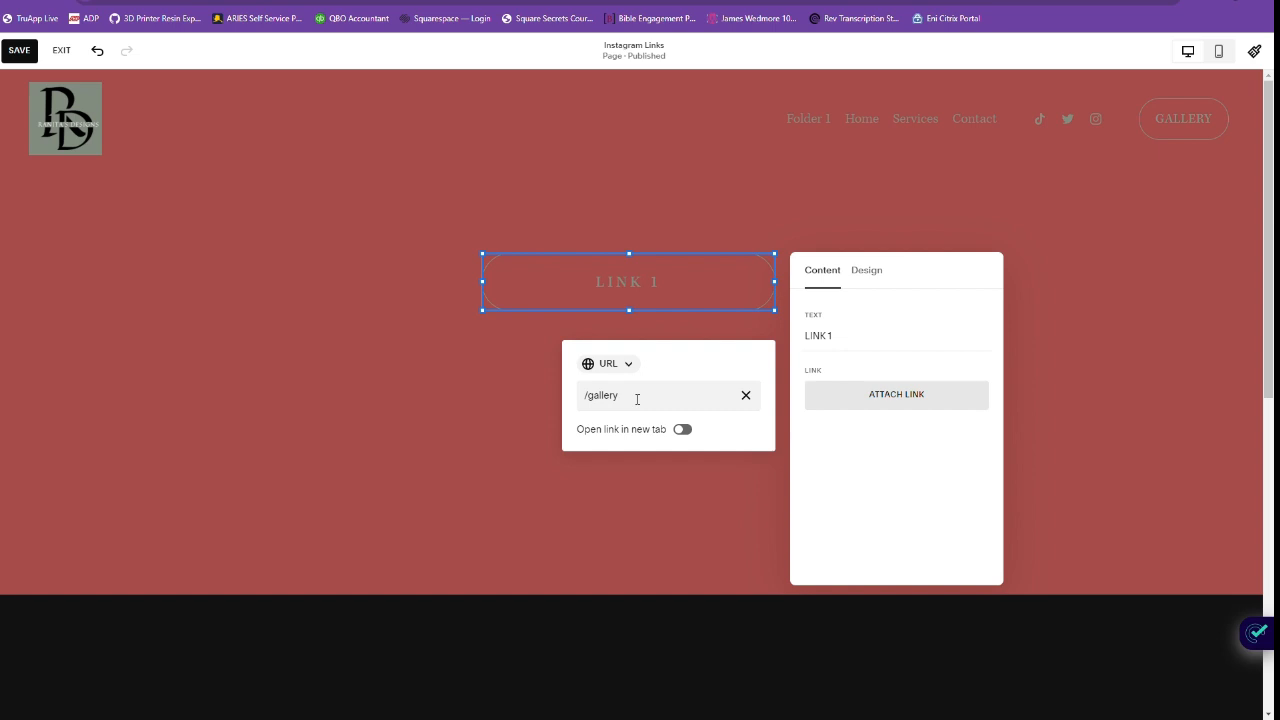
left_click(834, 458)
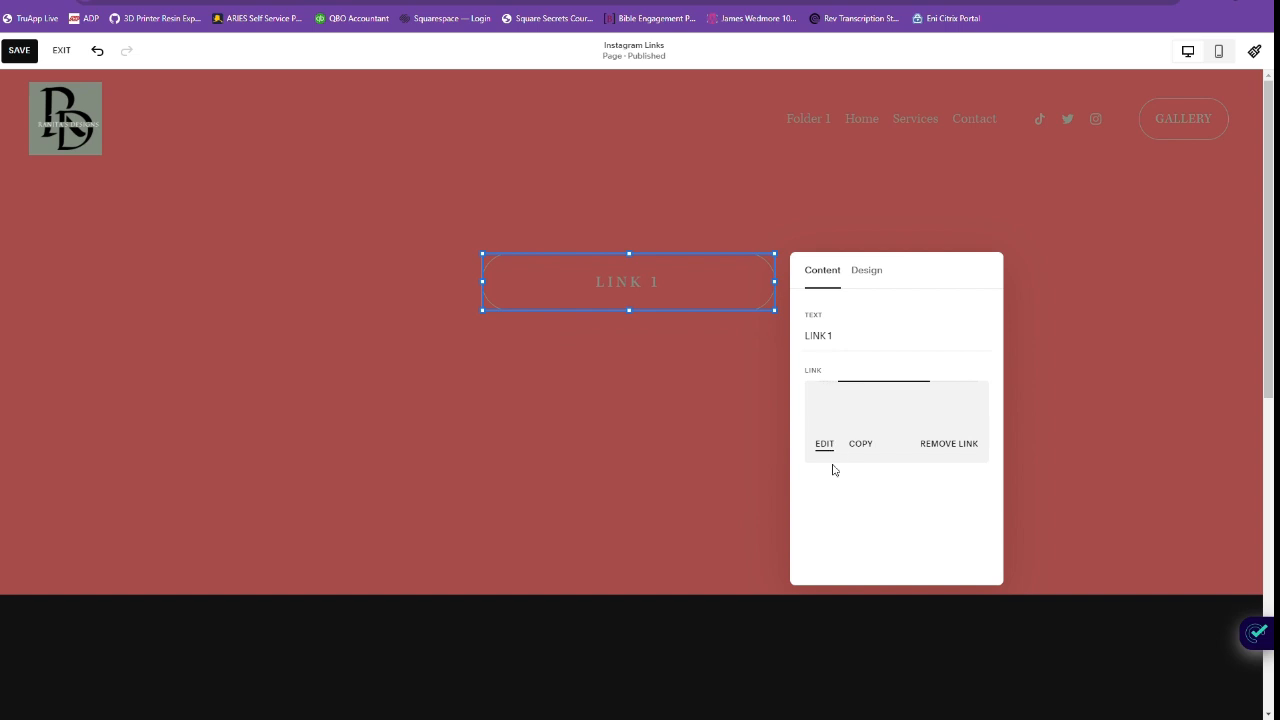
Try the Secondary and Tertiary button styles on LINK 1, returning it to the Primary Button style.
left_click(874, 274)
left_click(918, 336)
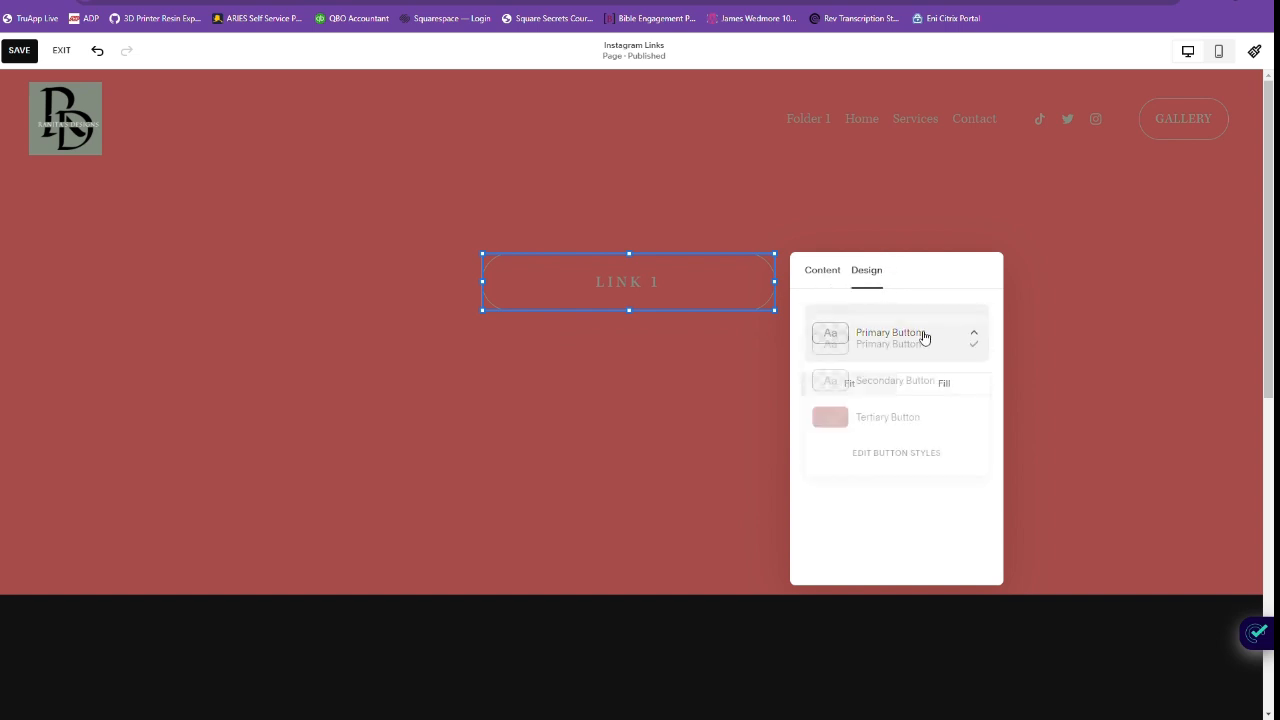
left_click(924, 380)
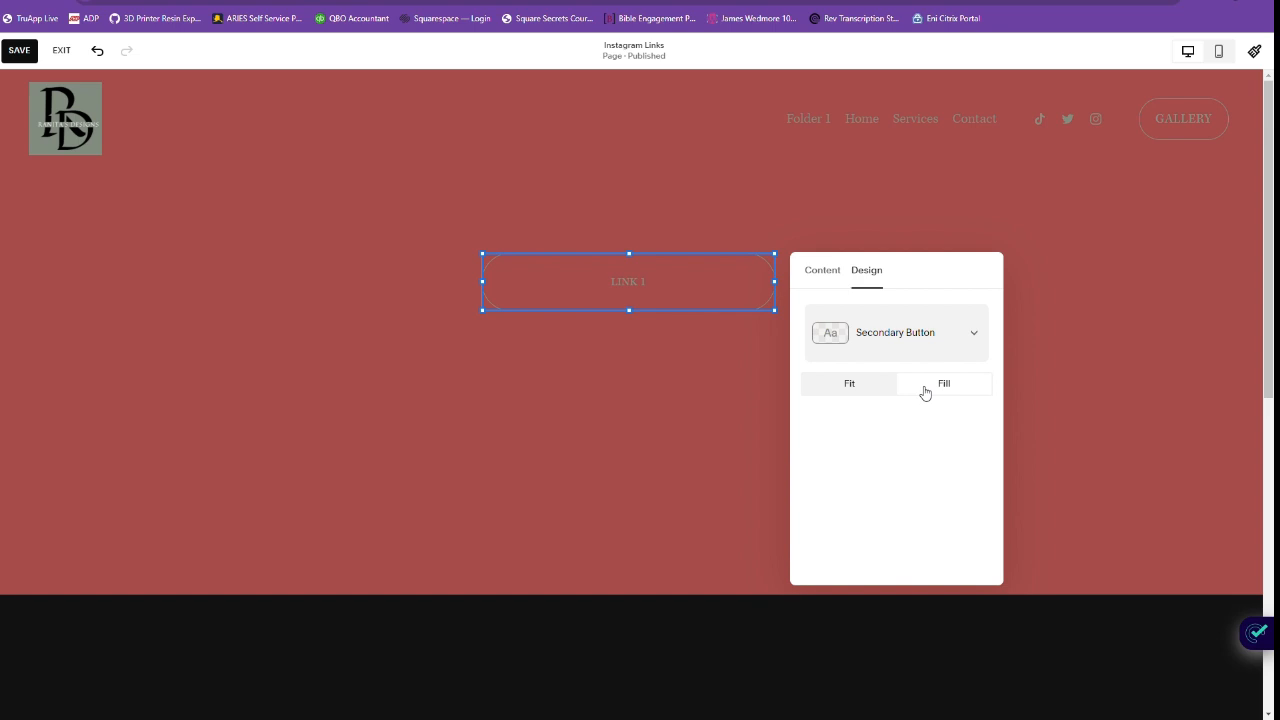
left_click(924, 340)
left_click(908, 306)
left_click(918, 332)
left_click(914, 418)
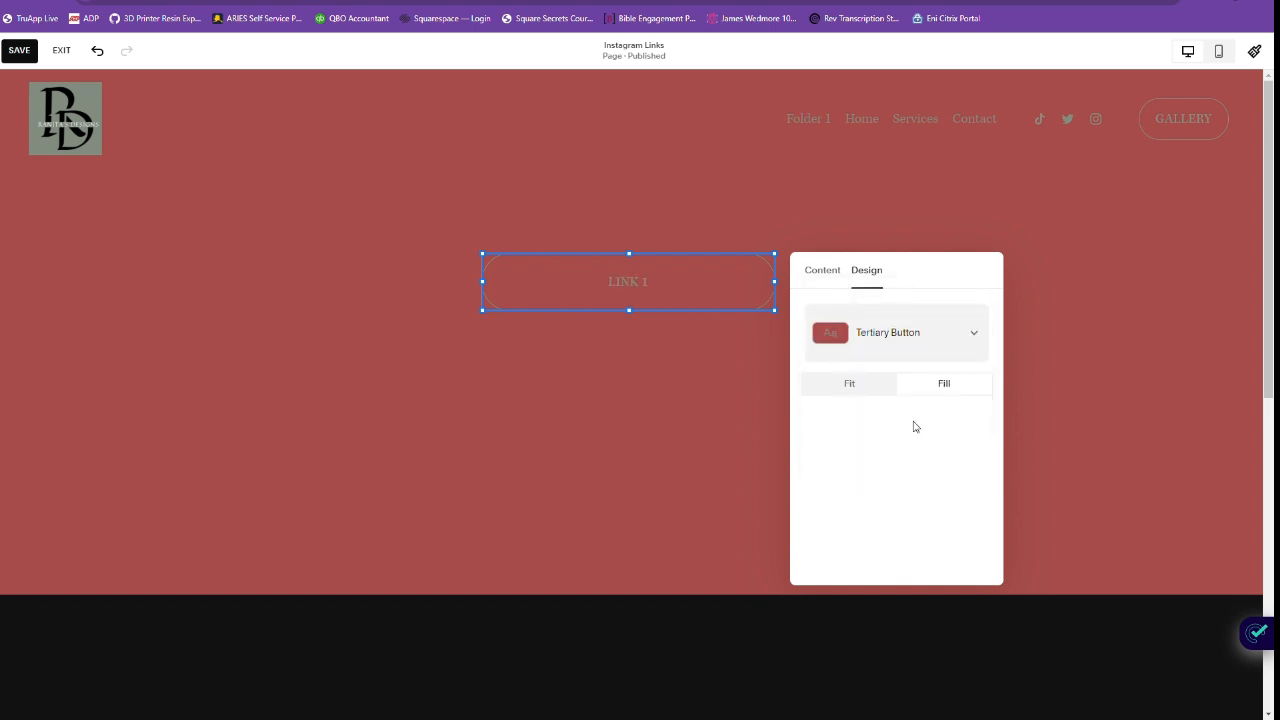
left_click(914, 340)
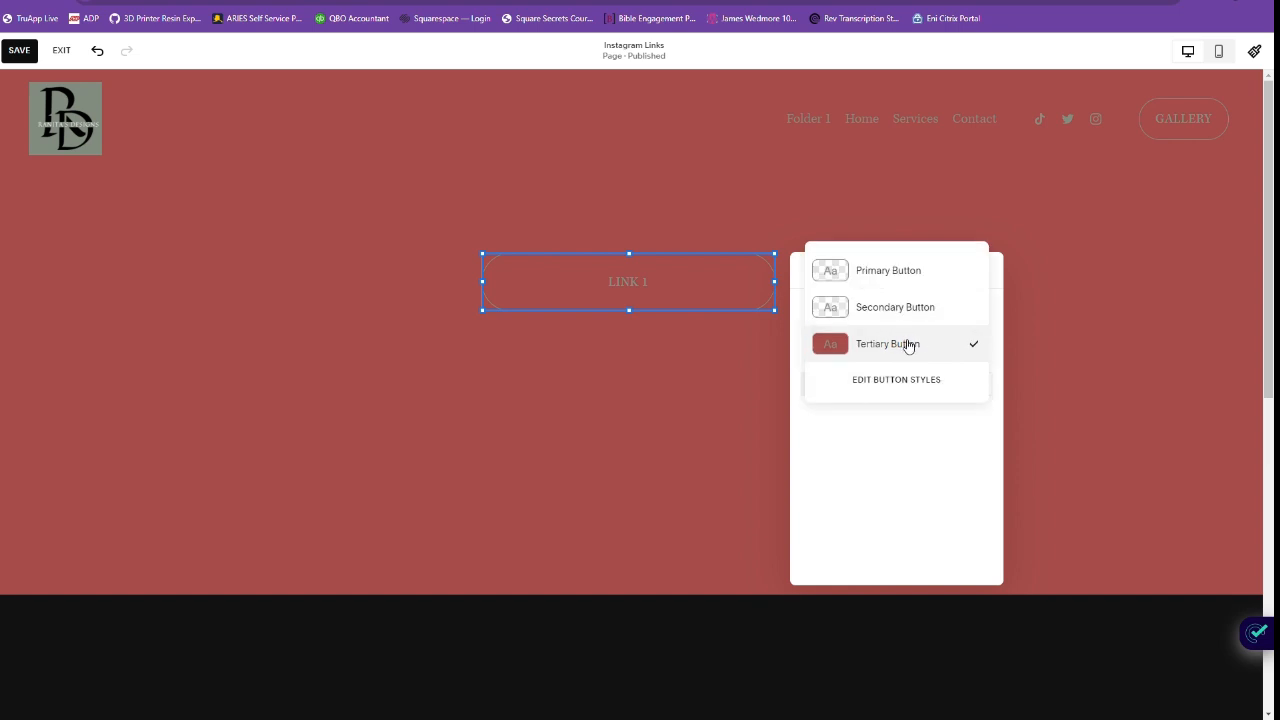
left_click(904, 271)
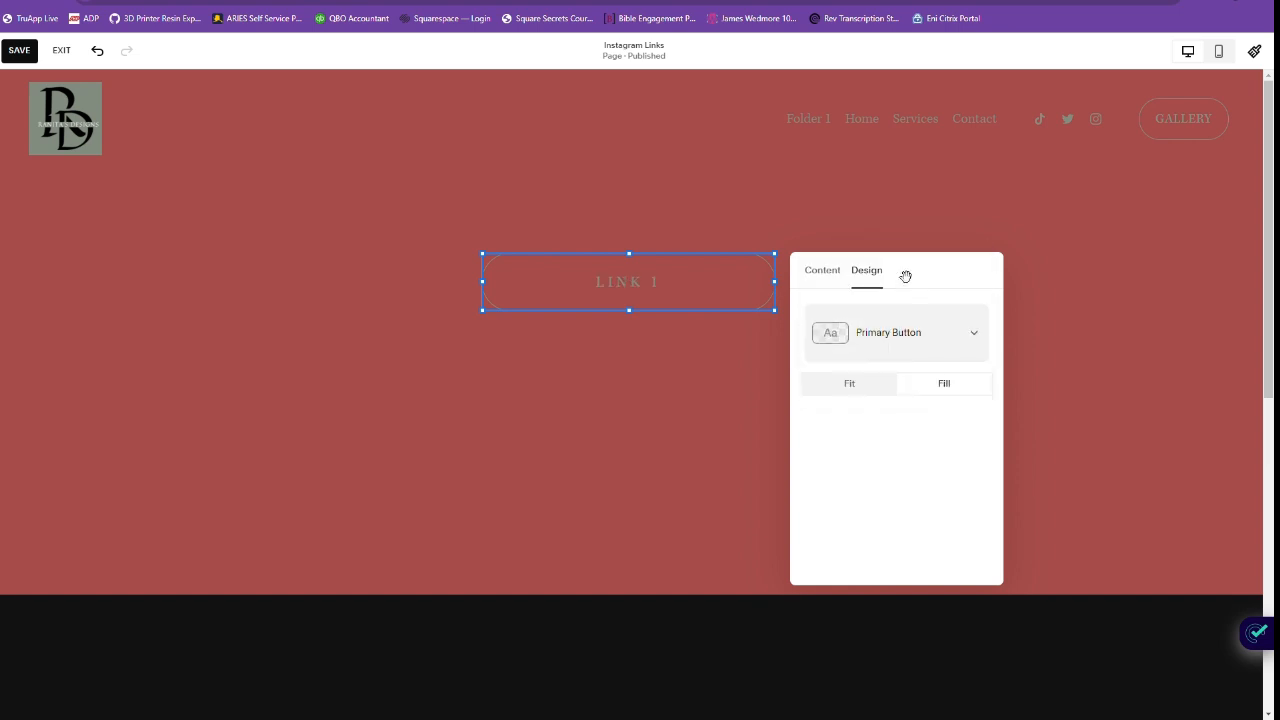
Try the Fit sizing on the LINK 1 button and switch it back to Fill.
left_click(876, 388)
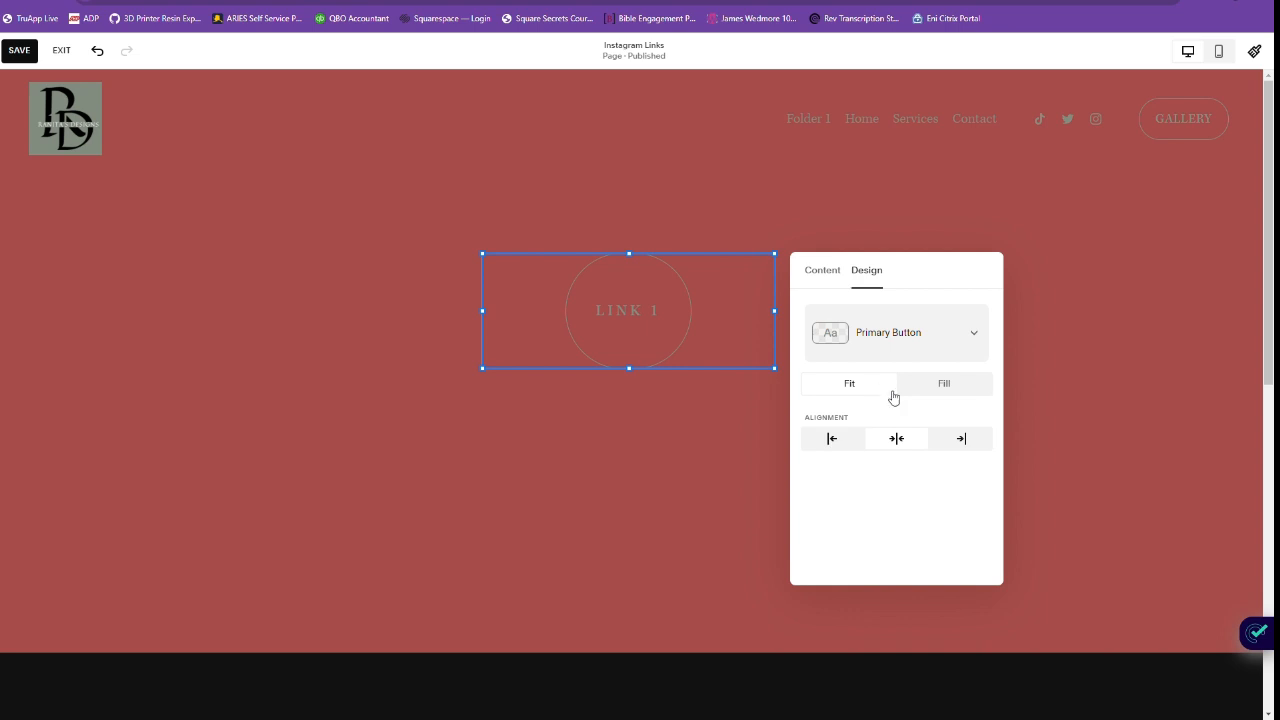
left_click(948, 386)
left_click(853, 388)
left_click(943, 385)
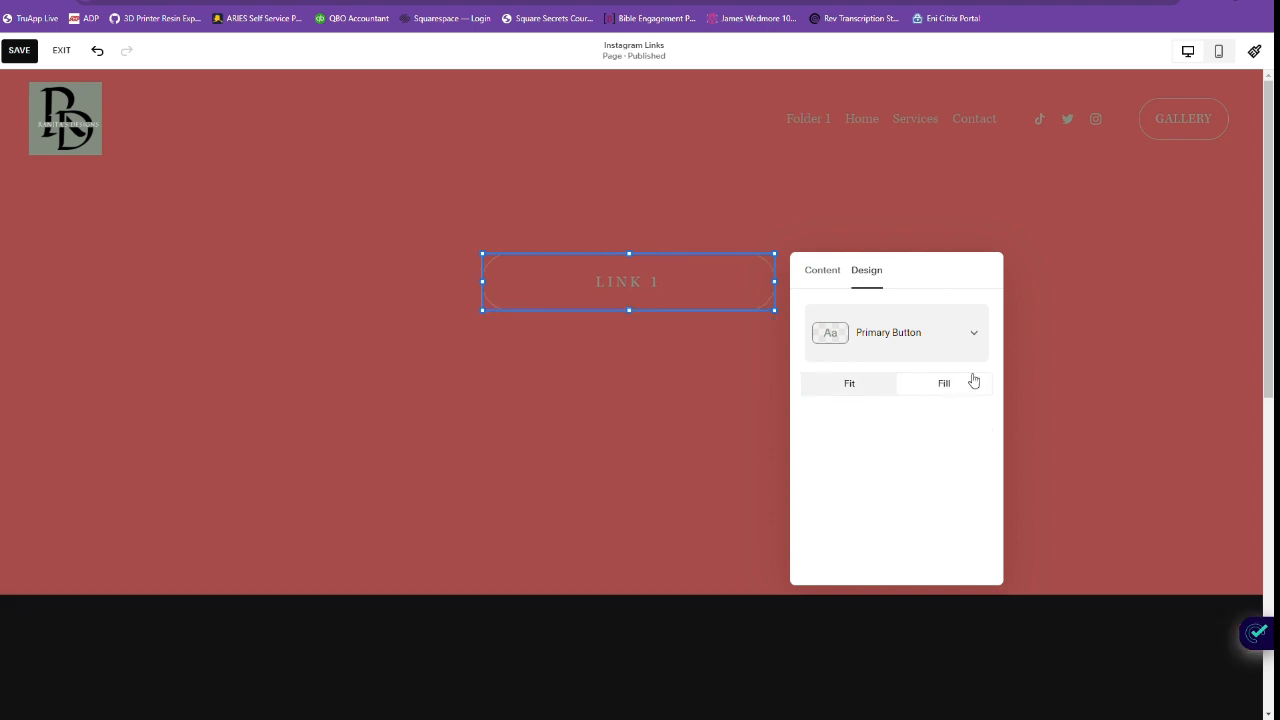
left_click(1065, 330)
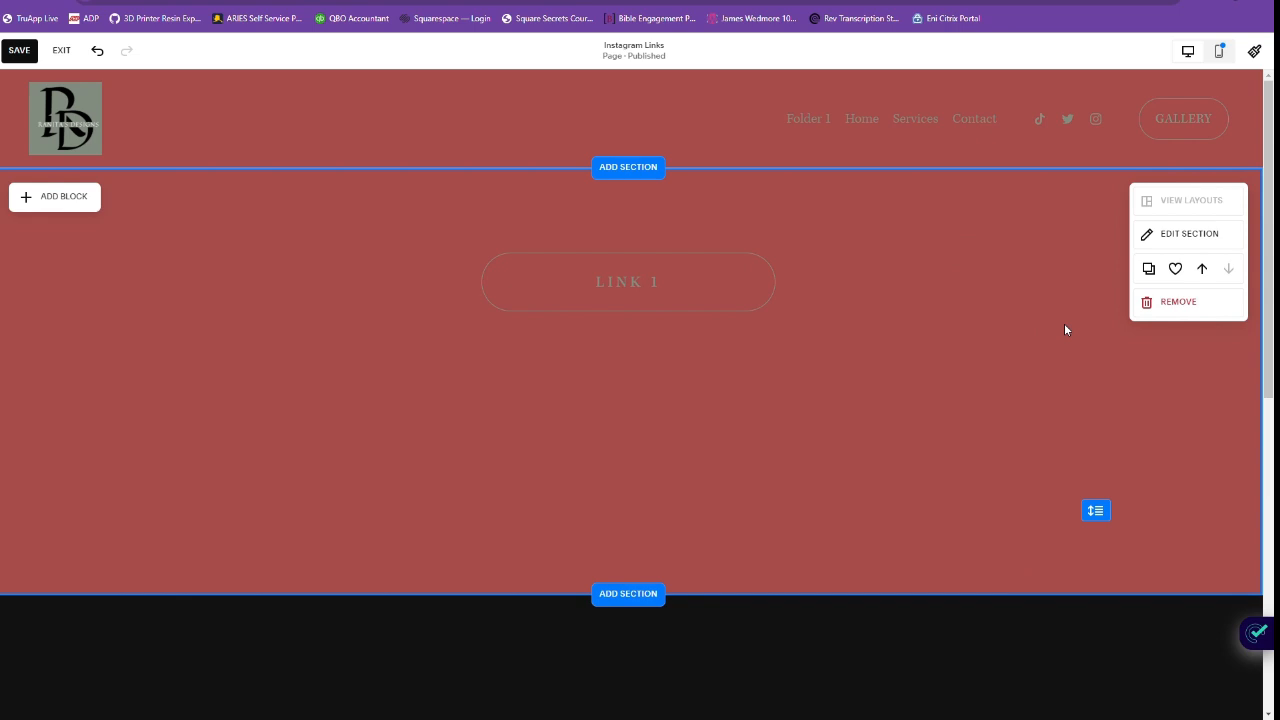
Set the section's color theme to Lightest 1.
left_click(1192, 236)
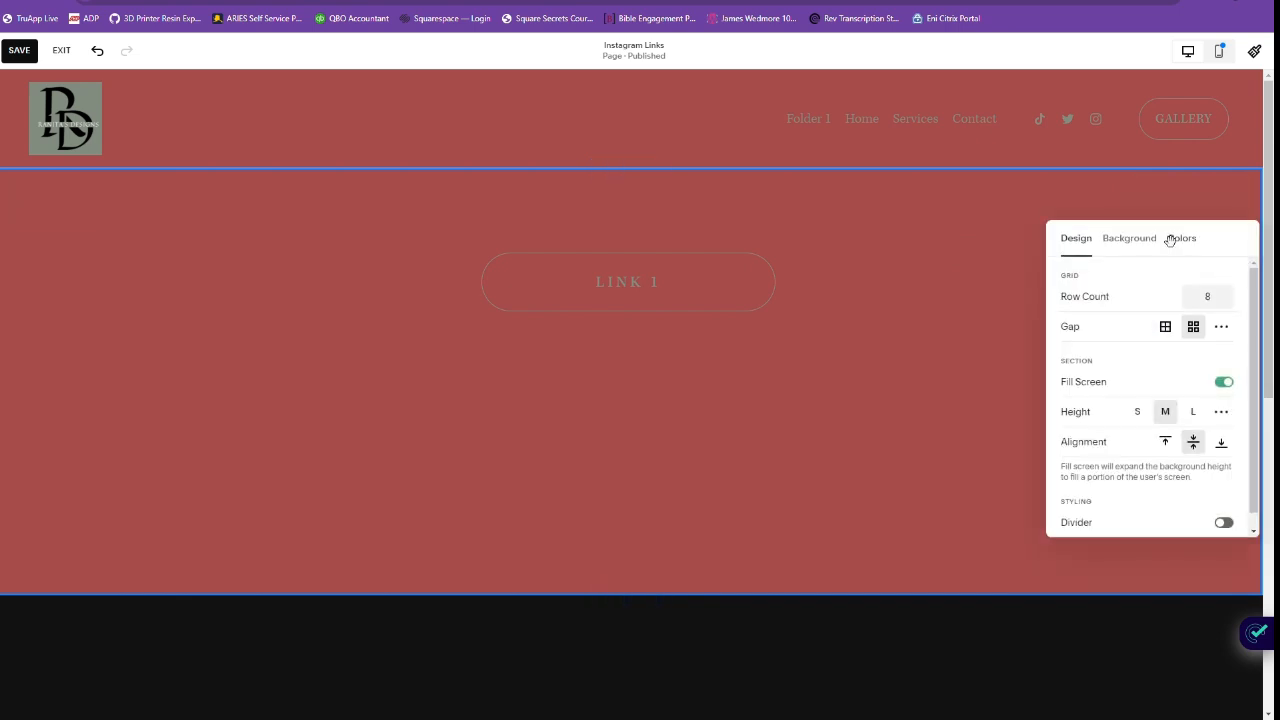
left_click(1135, 240)
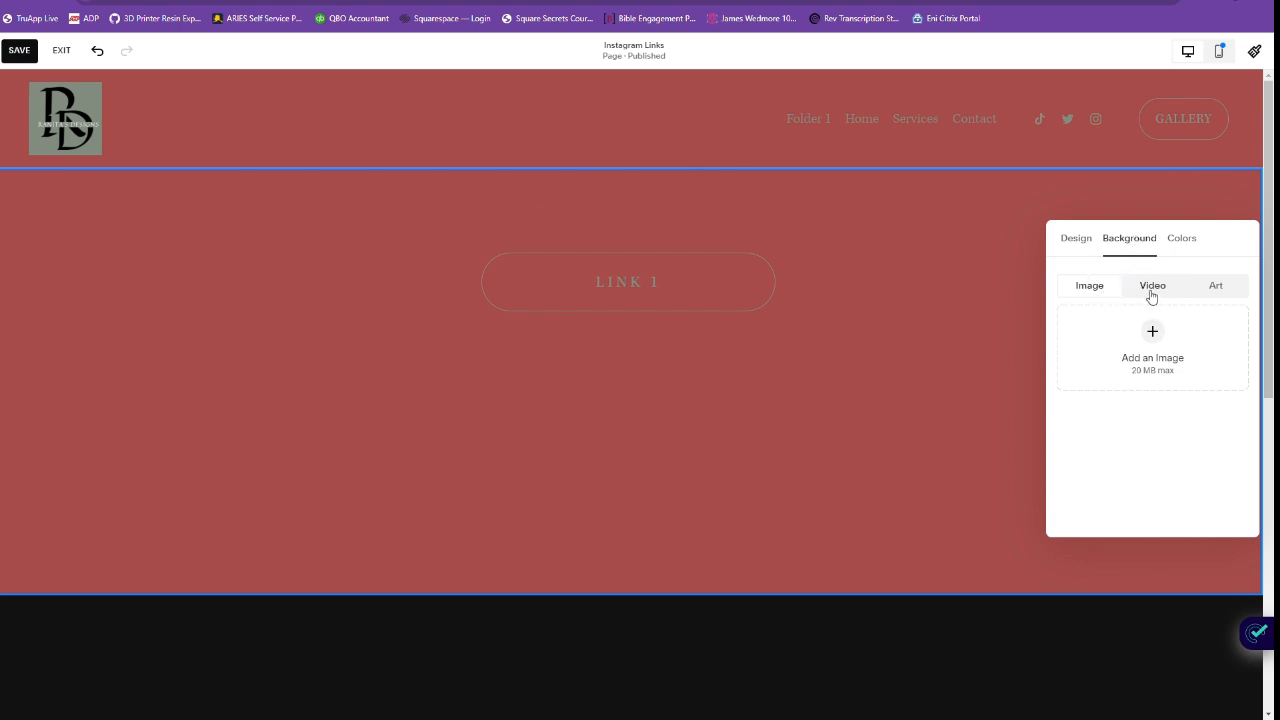
left_click(1190, 240)
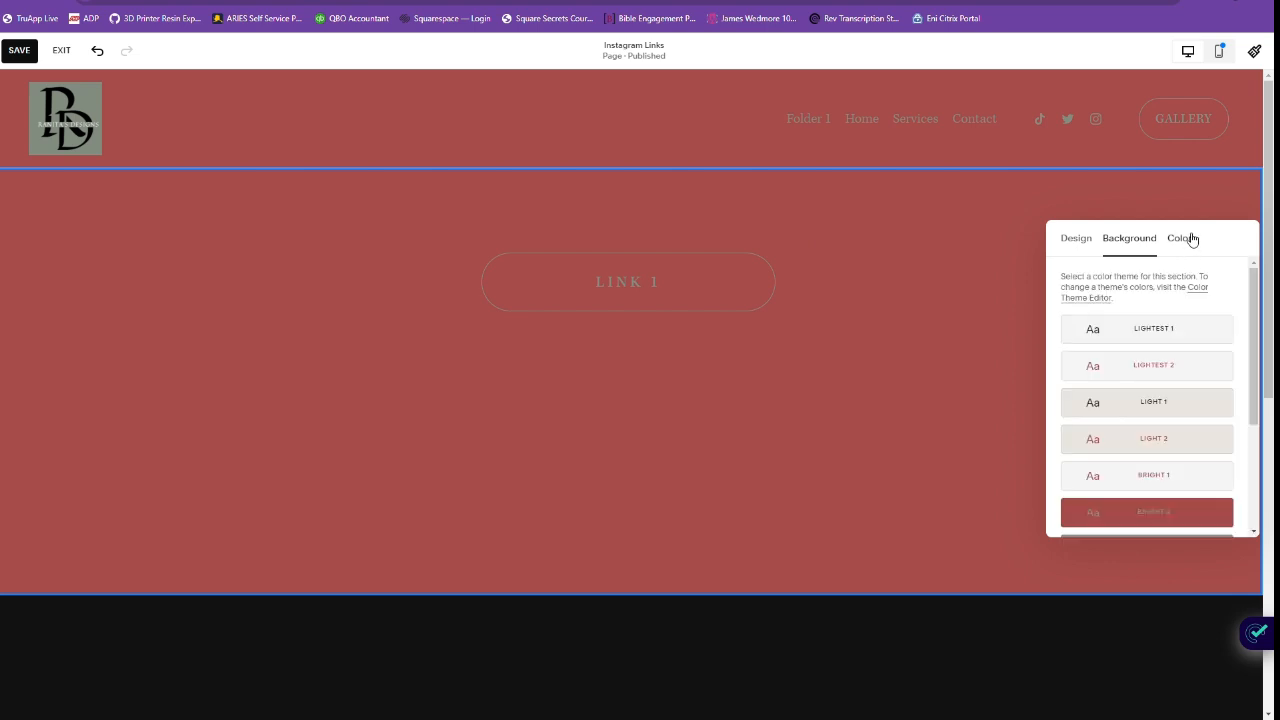
left_click(1191, 337)
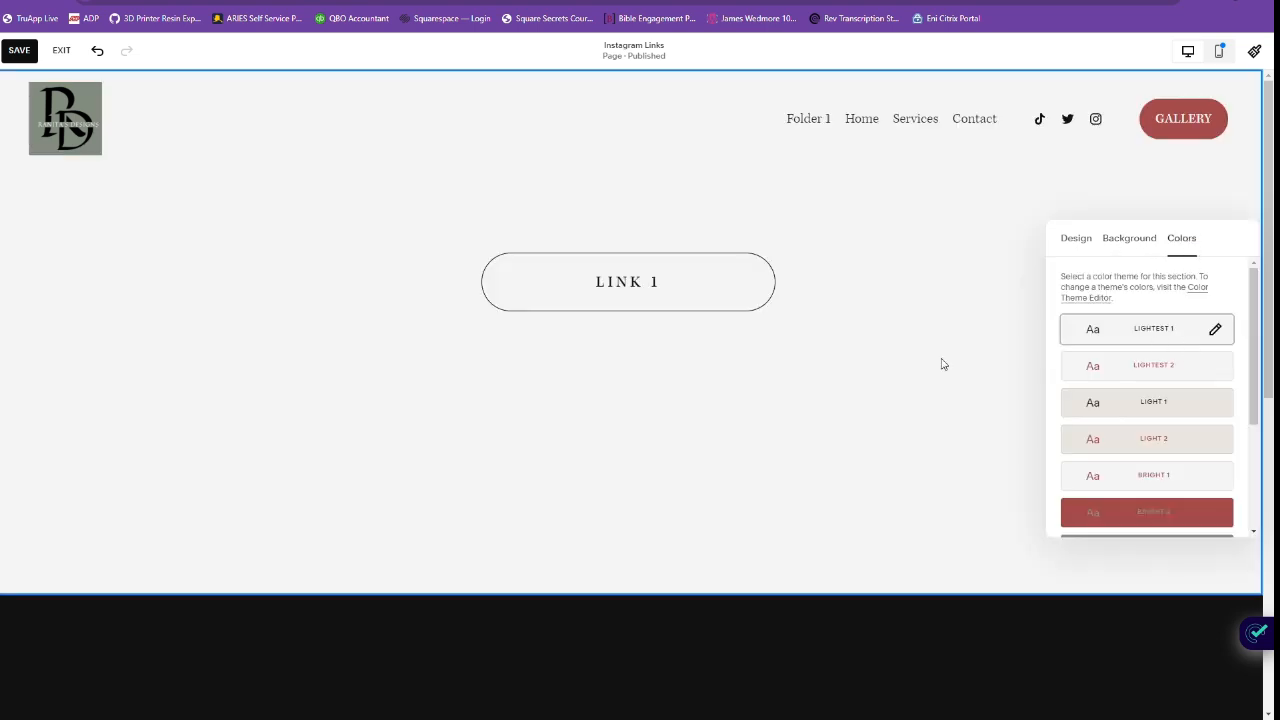
left_click(843, 315)
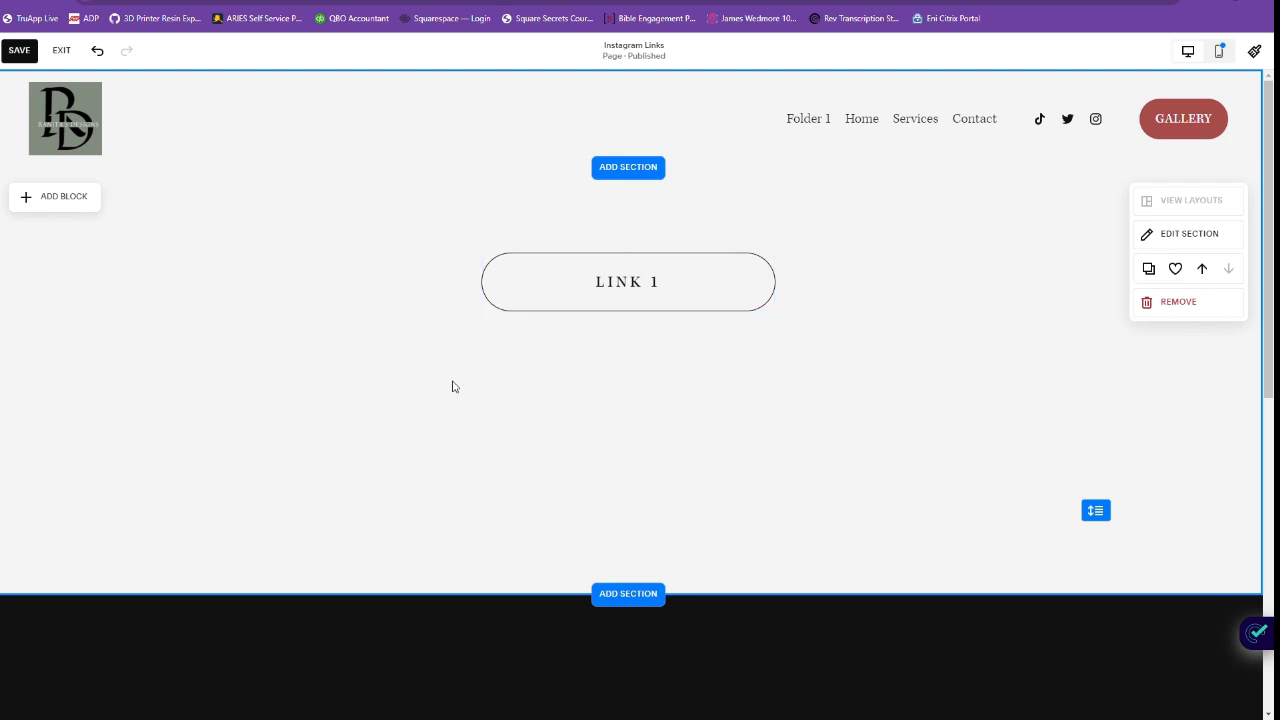
Add a second button block and place it directly below LINK 1, aligned to the same width.
left_click(66, 202)
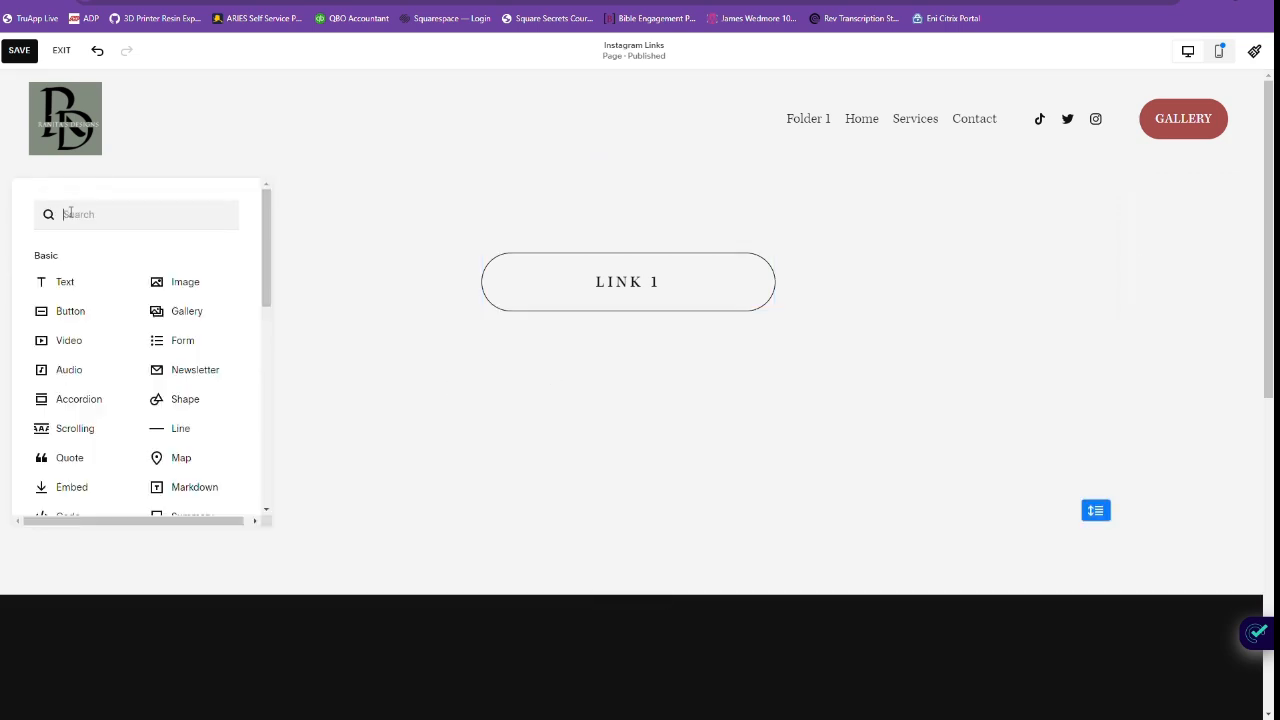
left_click(72, 312)
left_click_drag(200, 291, 651, 383)
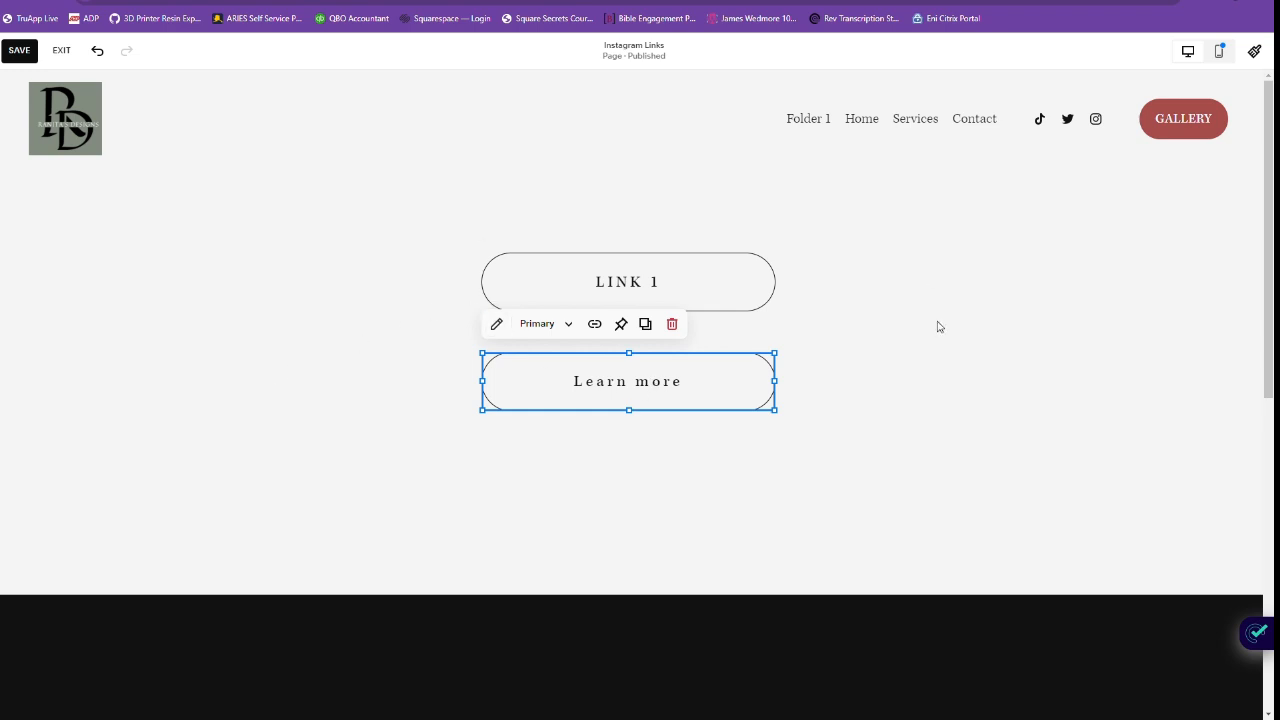
Set the second button's text to LINK 2, link it to the Story page, and open its design settings.
left_click(497, 325)
left_click_drag(864, 442, 793, 444)
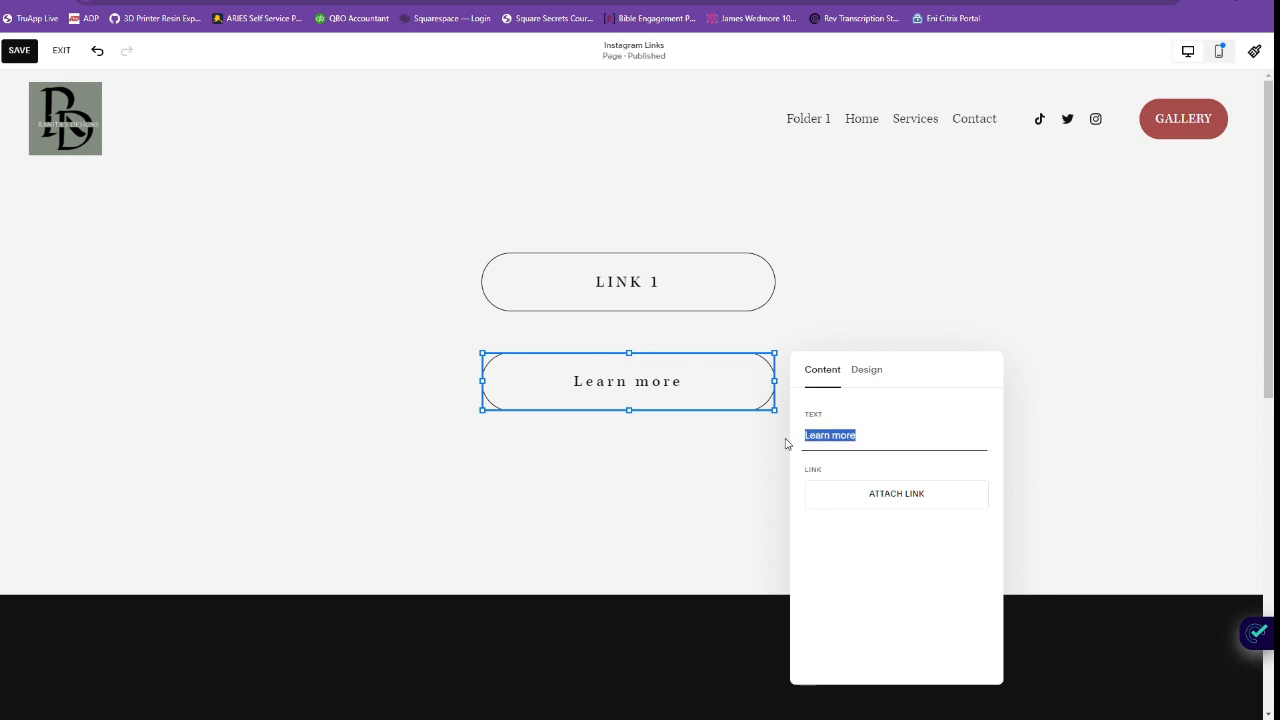
type("LINK 2")
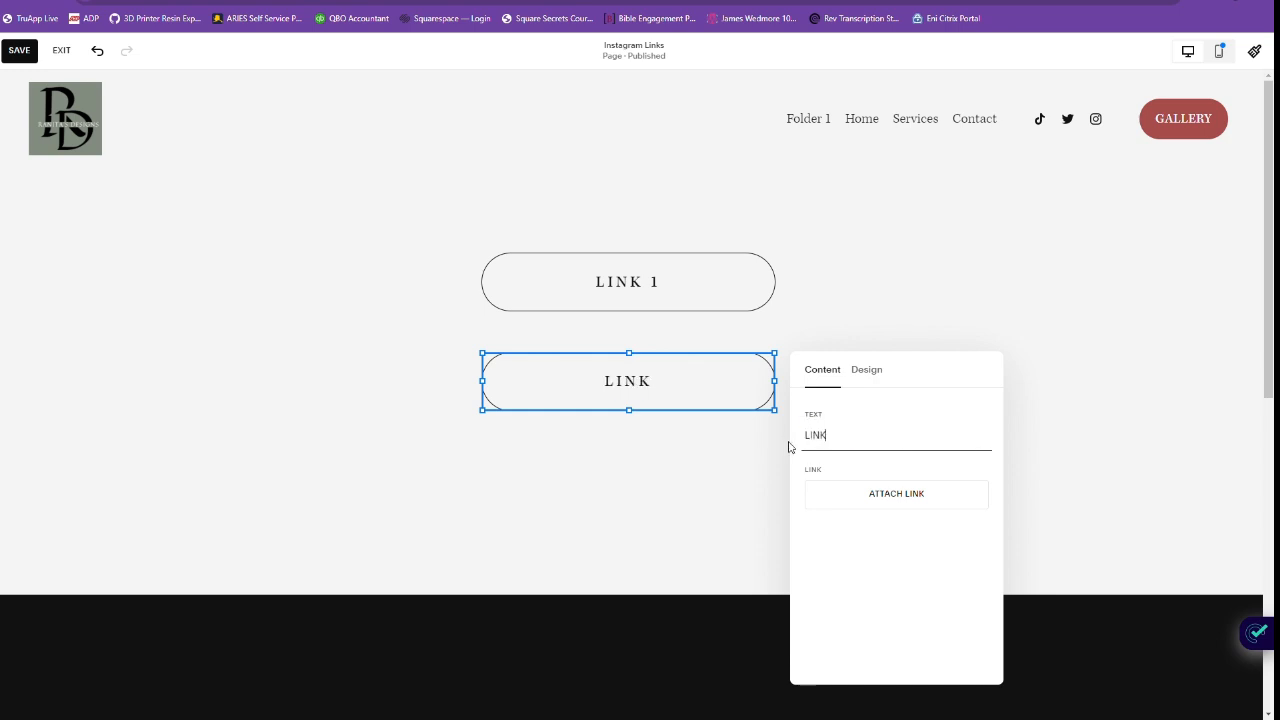
left_click(866, 501)
left_click(613, 497)
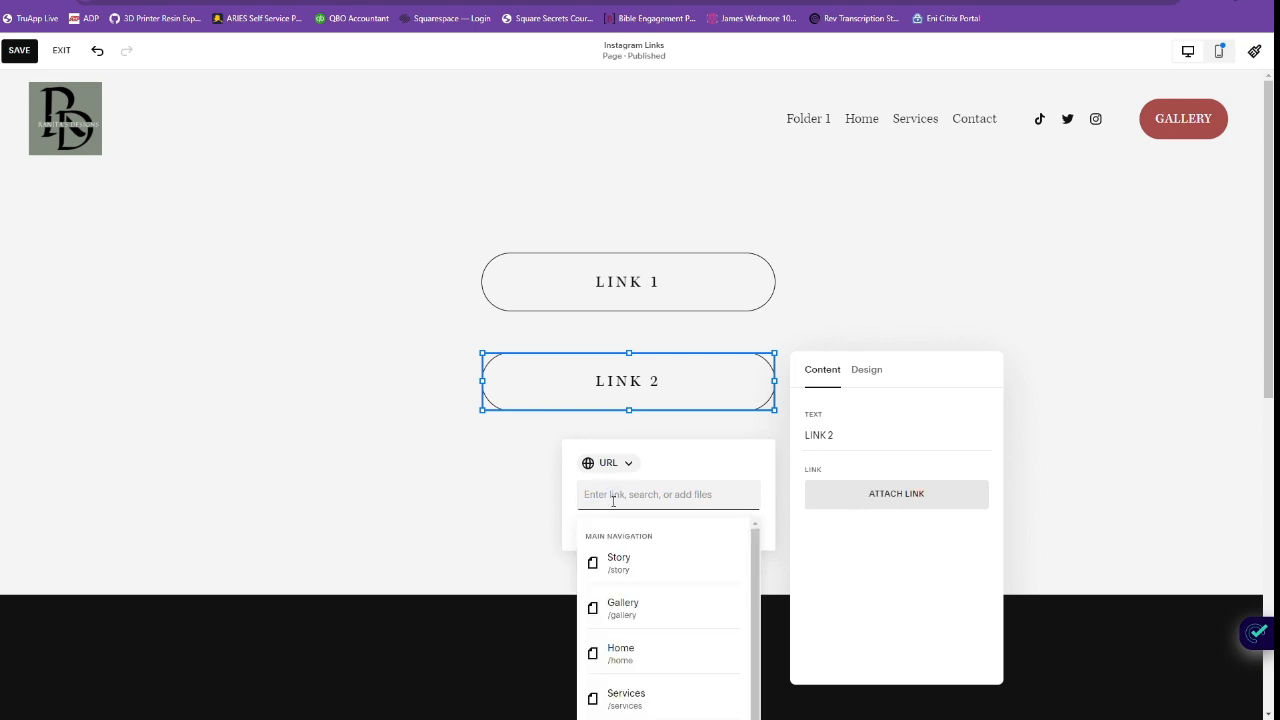
left_click(626, 564)
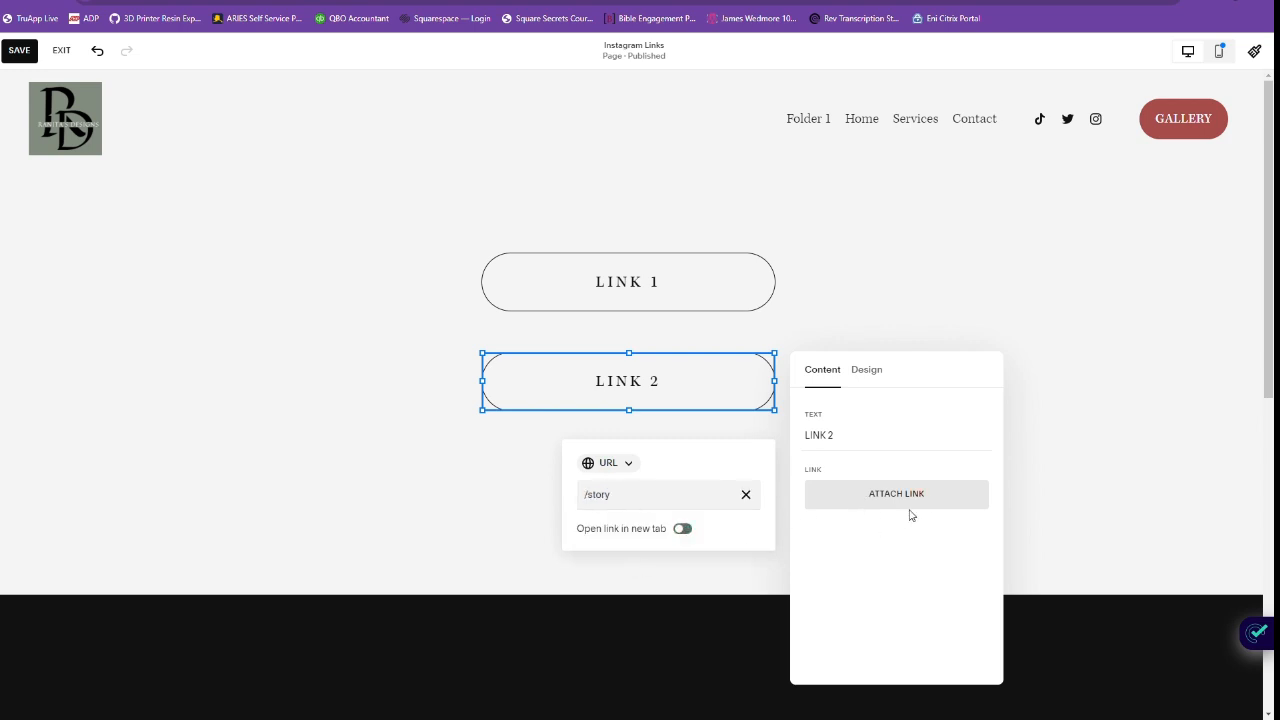
left_click(866, 369)
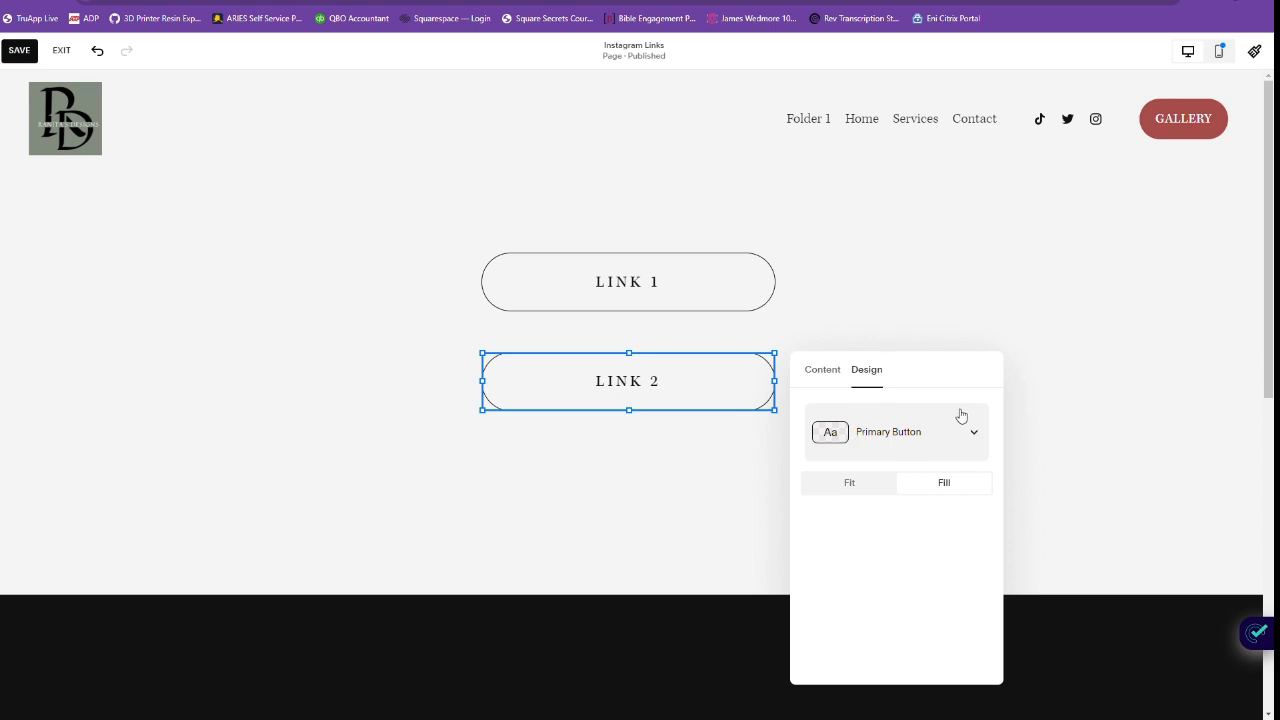
Add an image block beside the buttons and move LINK 2 and LINK 1 lower to free space above them.
left_click(1074, 406)
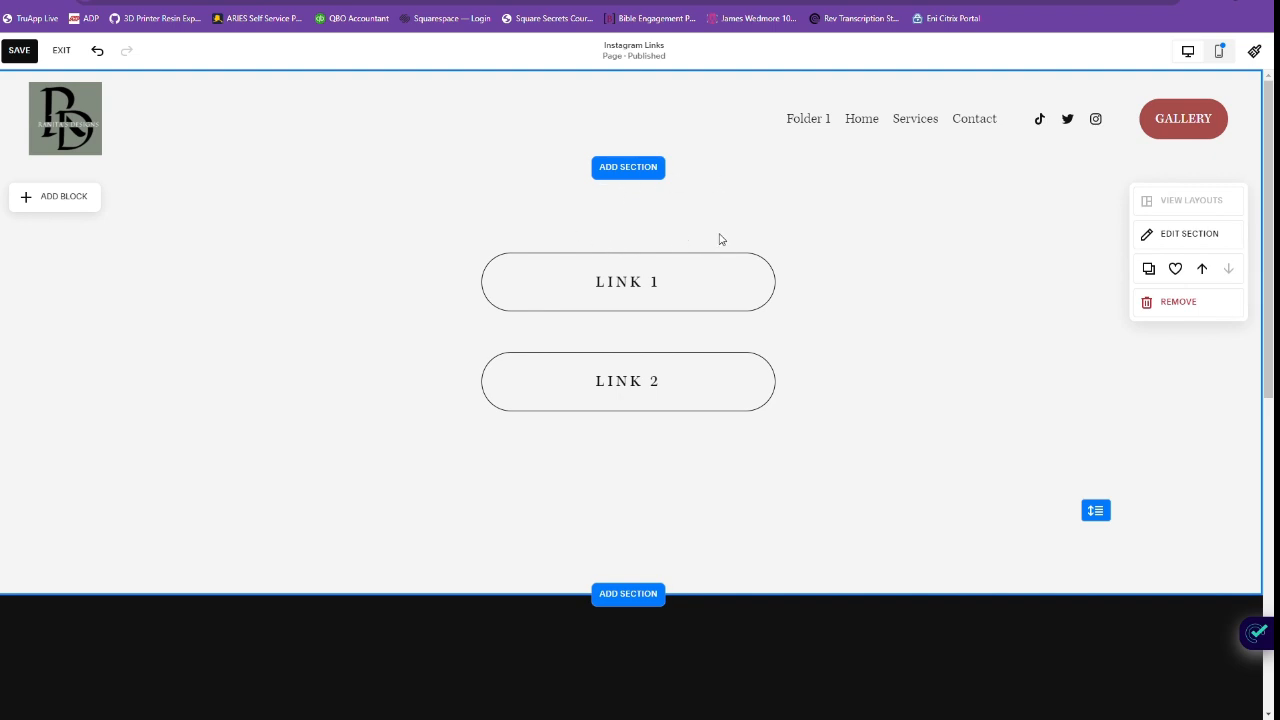
left_click(62, 200)
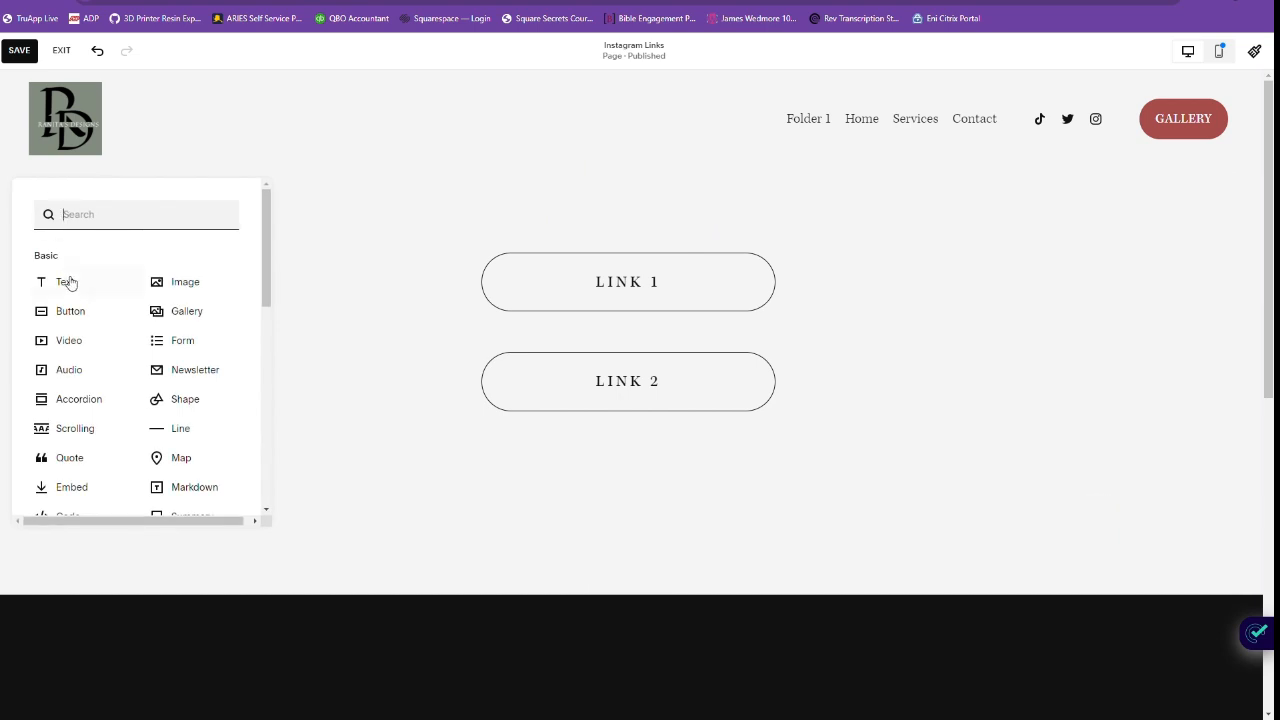
left_click(185, 282)
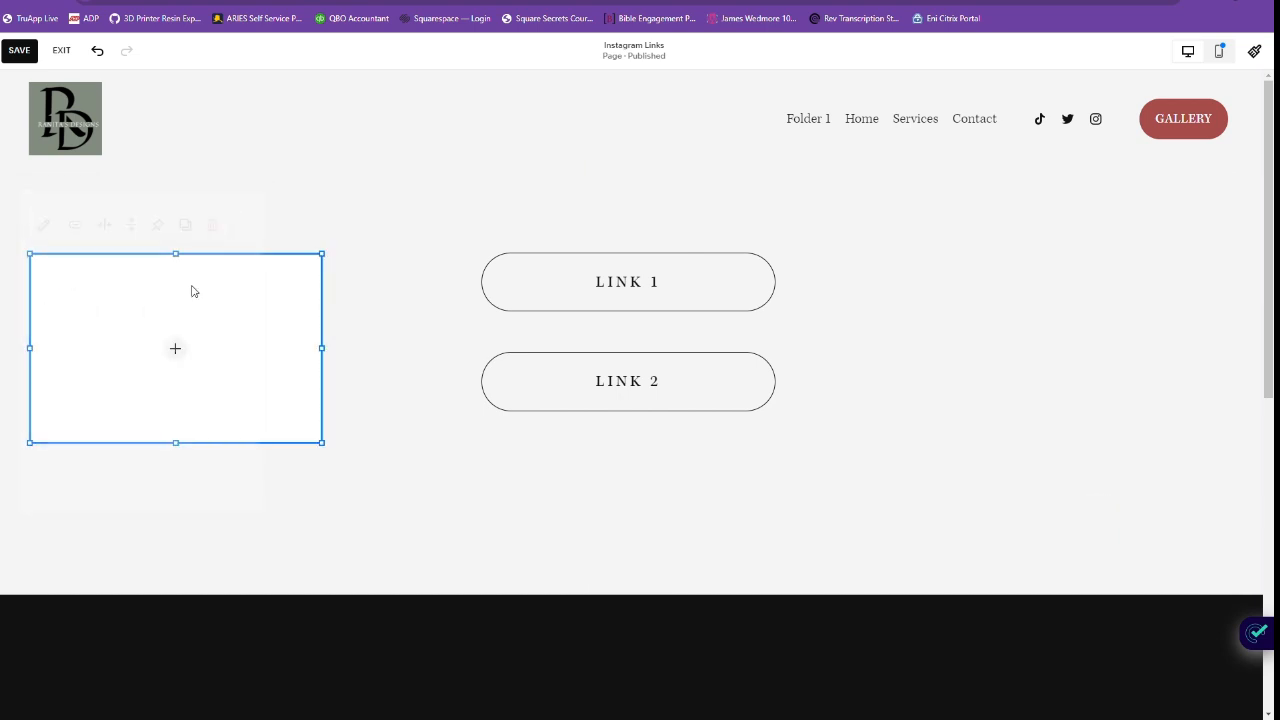
left_click_drag(200, 332, 297, 206)
left_click_drag(629, 391, 627, 514)
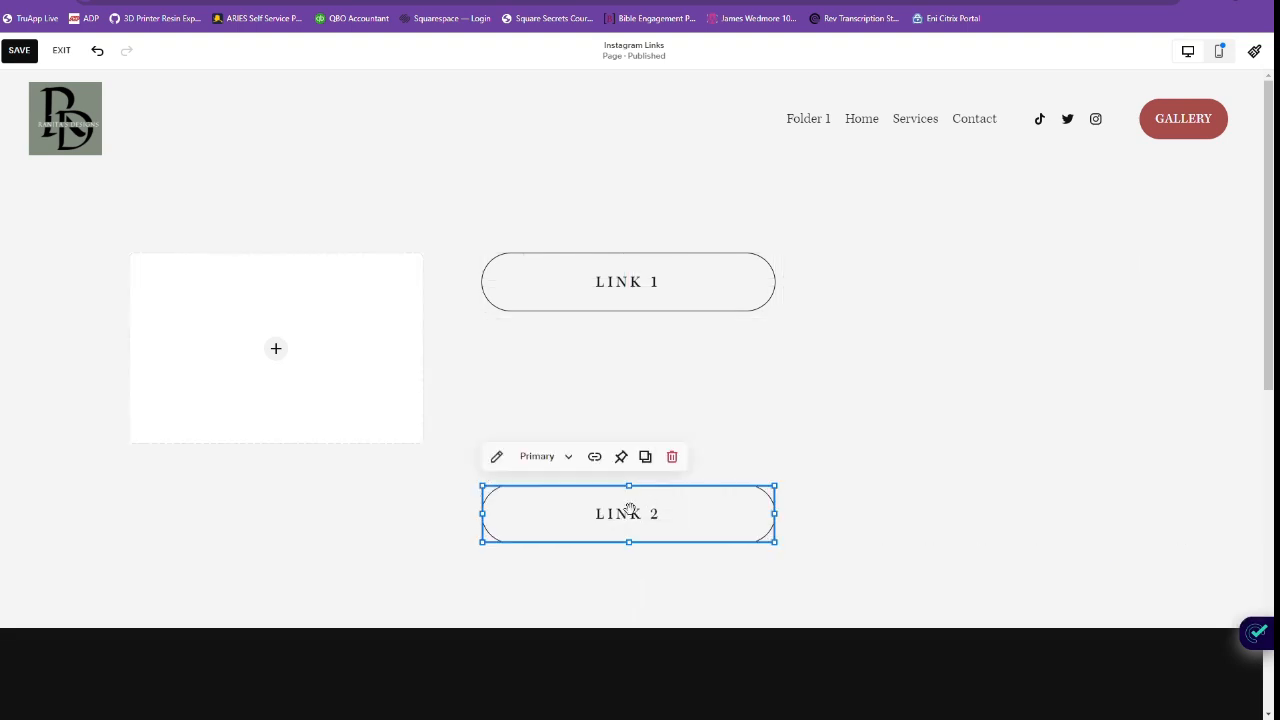
left_click_drag(648, 306, 645, 440)
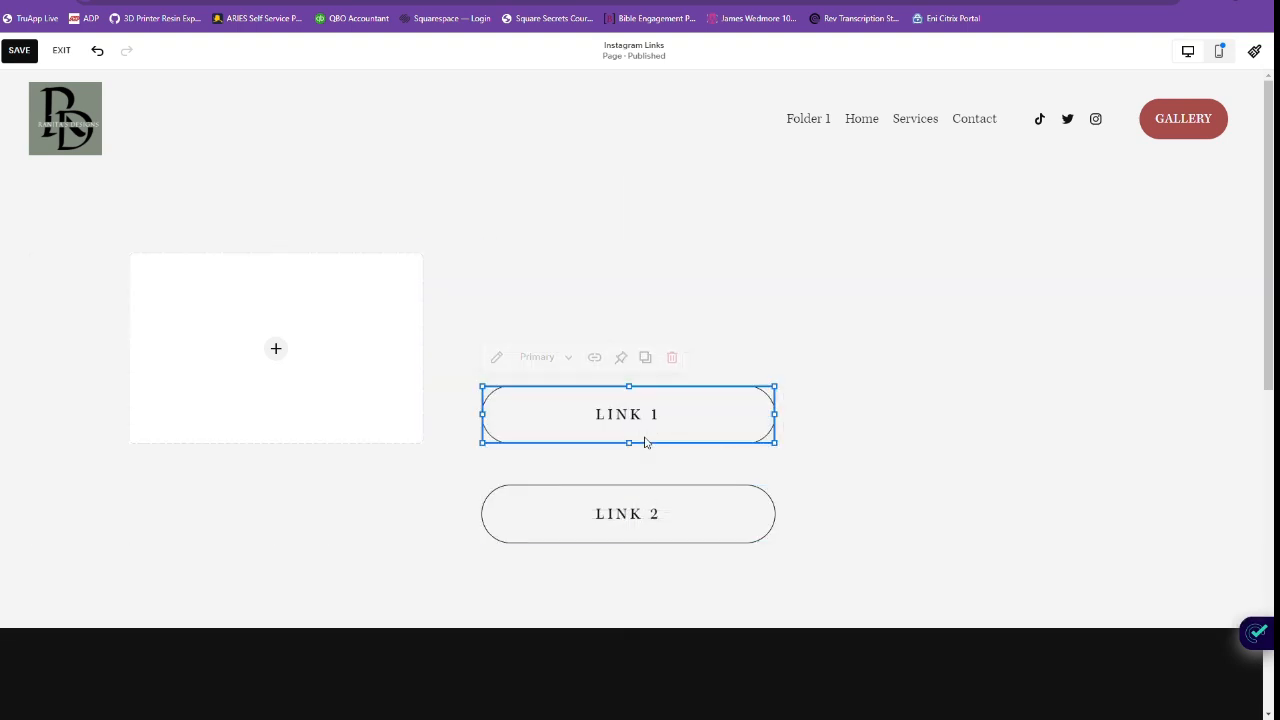
Center the image block above LINK 1 at the buttons' width, and stack LINK 1 and LINK 2 closely together beneath it.
left_click_drag(317, 400, 665, 257)
left_click_drag(784, 259, 650, 270)
left_click_drag(700, 447, 691, 474)
scroll(691, 529, "down", 1)
left_click_drag(691, 397, 681, 462)
left_click_drag(684, 338, 686, 394)
scroll(669, 300, "up", 1)
left_click_drag(669, 306, 687, 307)
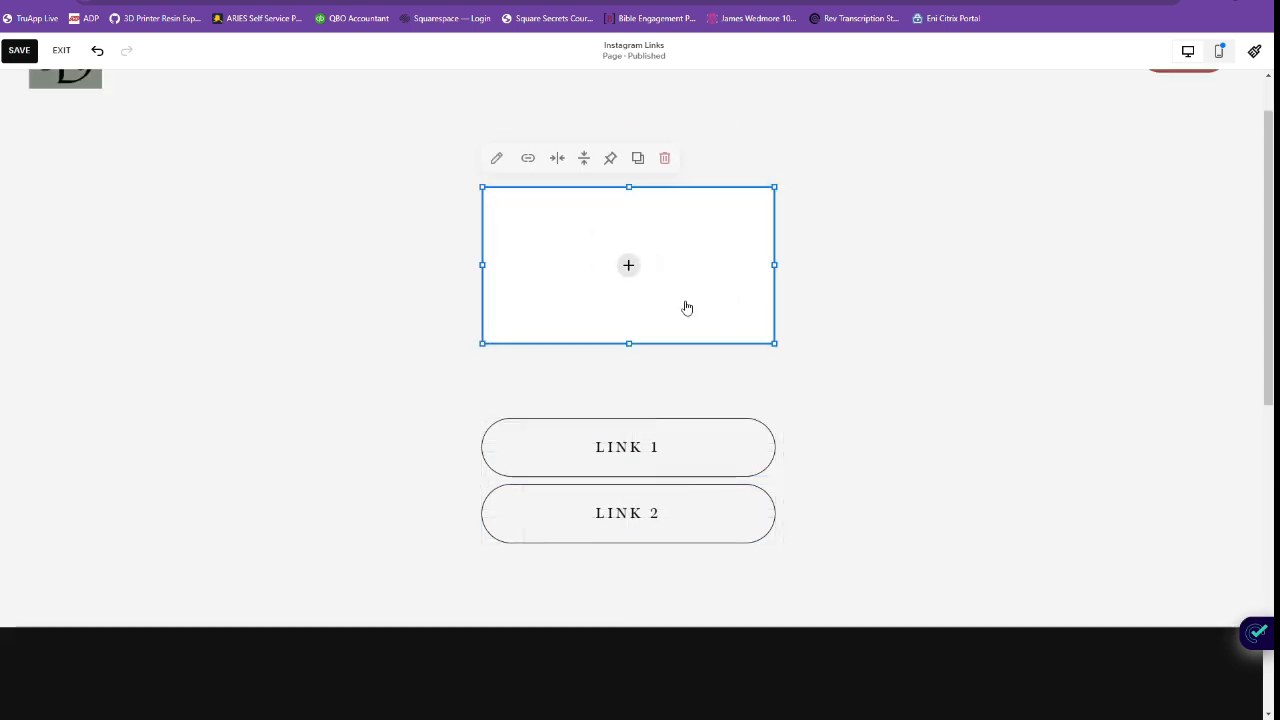
Fill the image block with the first Ranita's Designs logo from the image library and save the page.
left_click(632, 268)
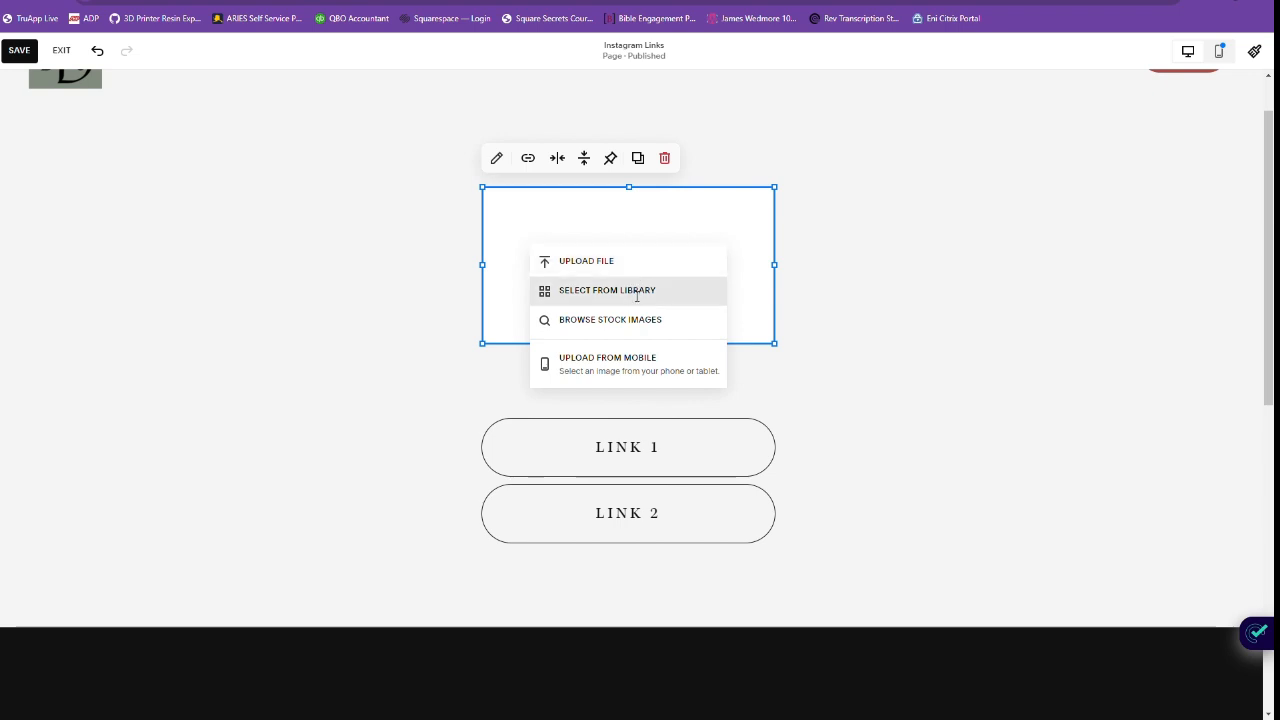
left_click(628, 291)
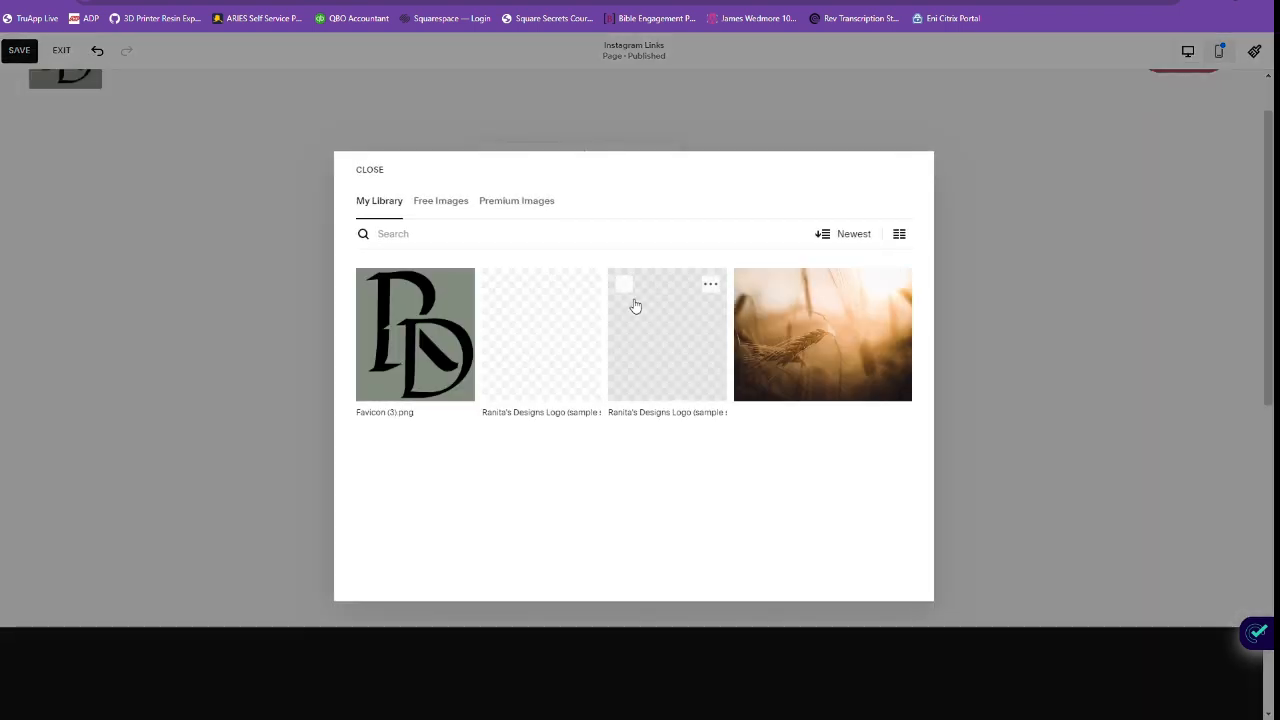
left_click(386, 367)
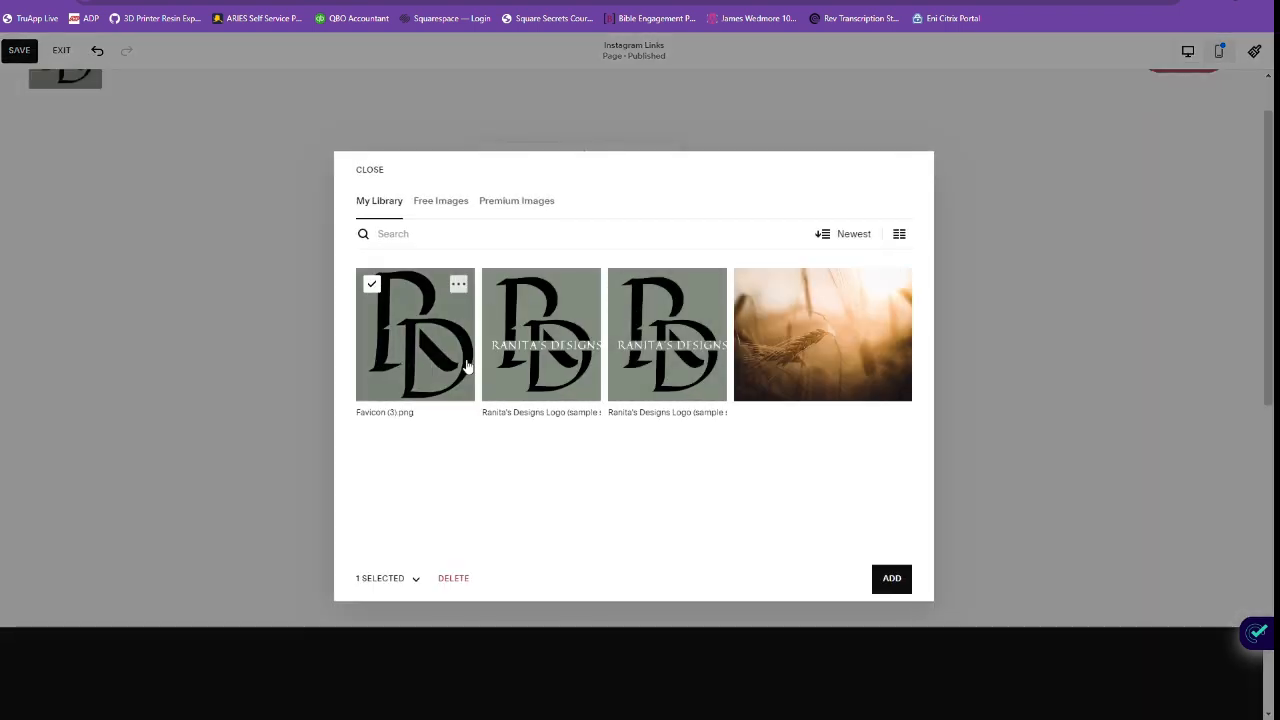
left_click(556, 375)
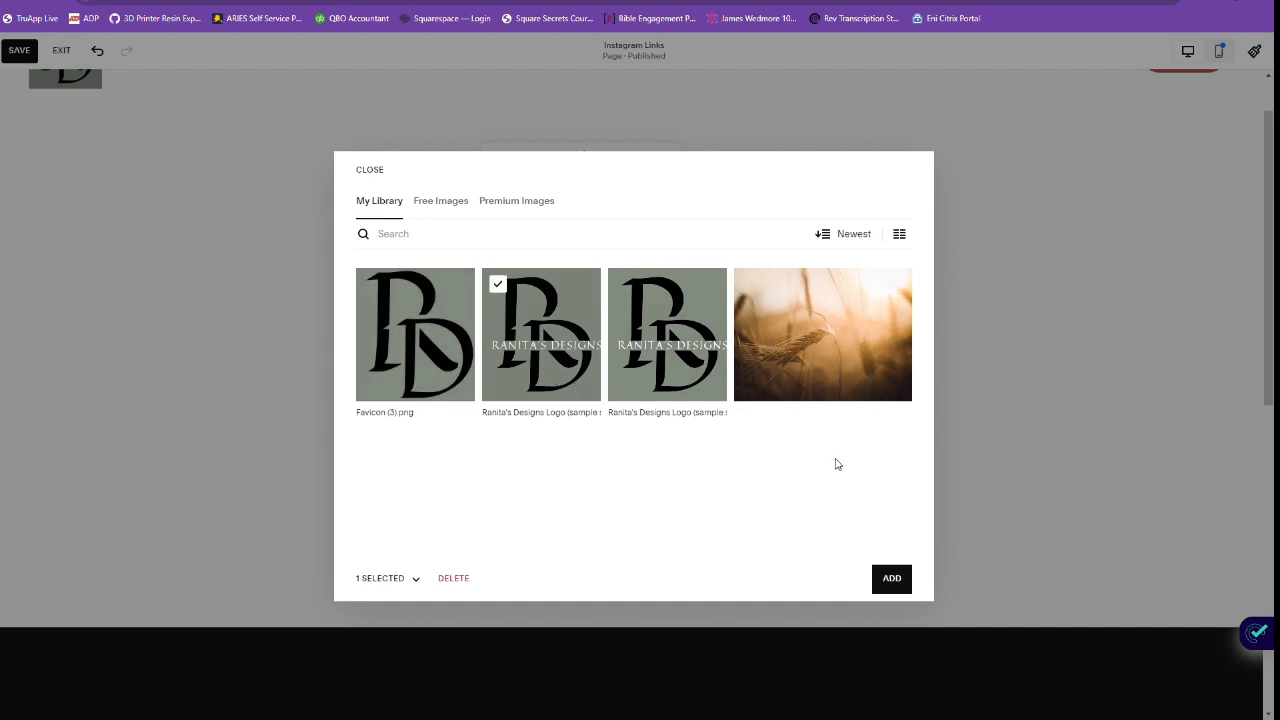
left_click(894, 579)
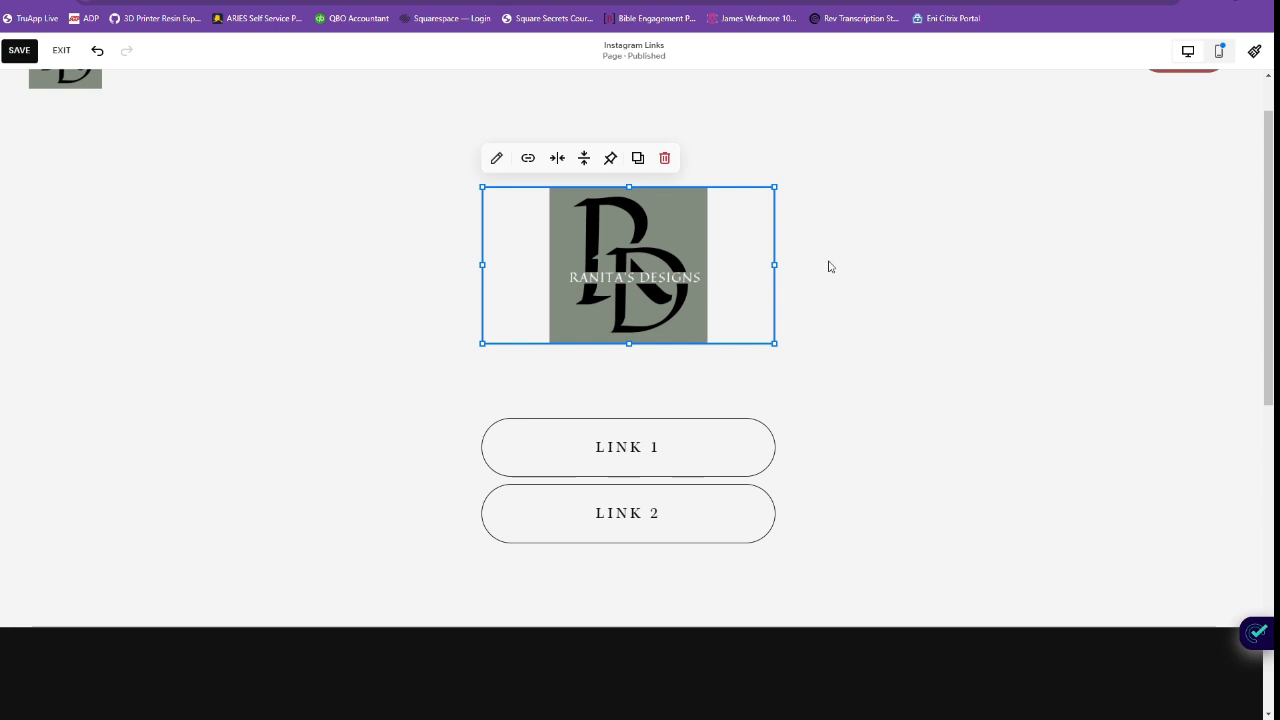
left_click(875, 286)
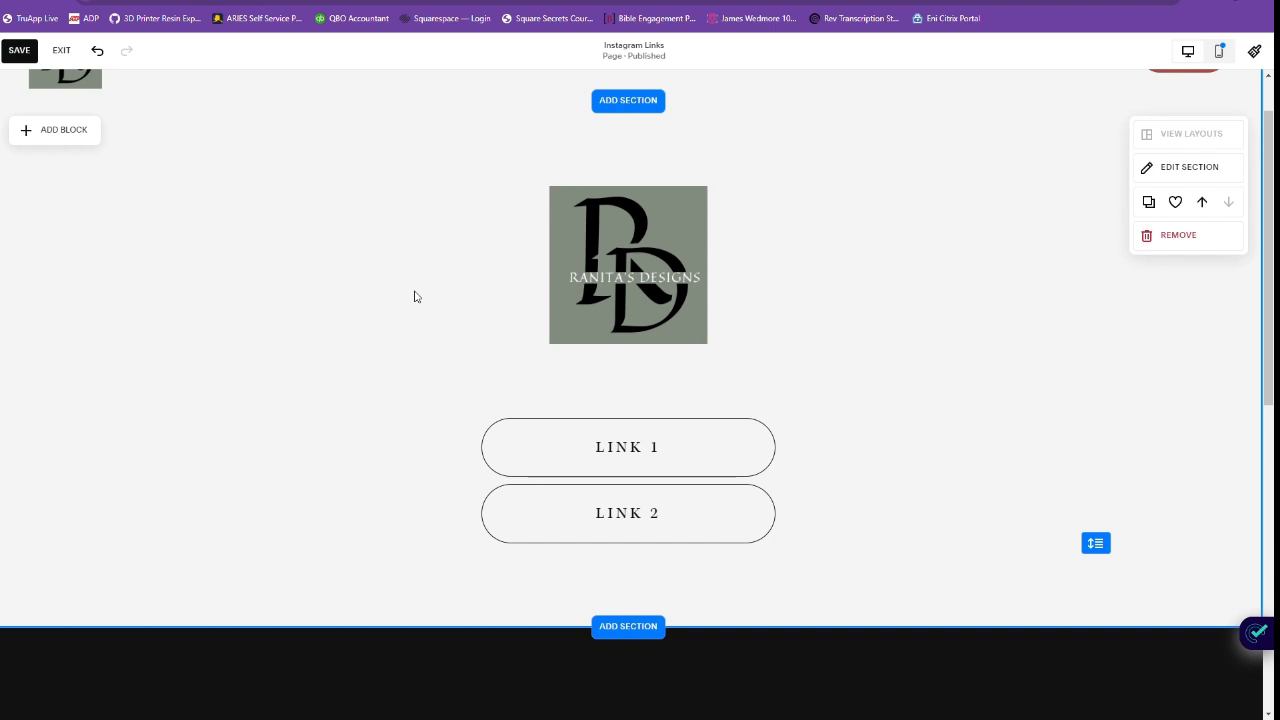
scroll(414, 297, "up", 1)
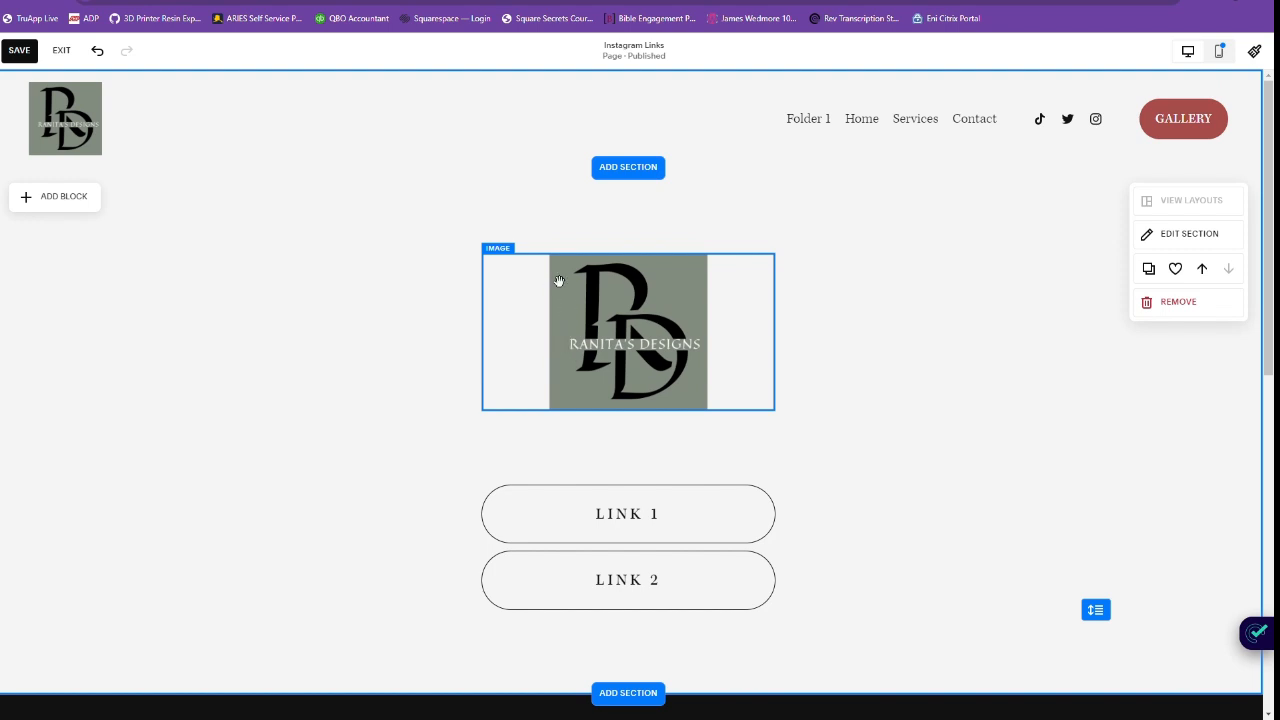
scroll(720, 403, "down", 1)
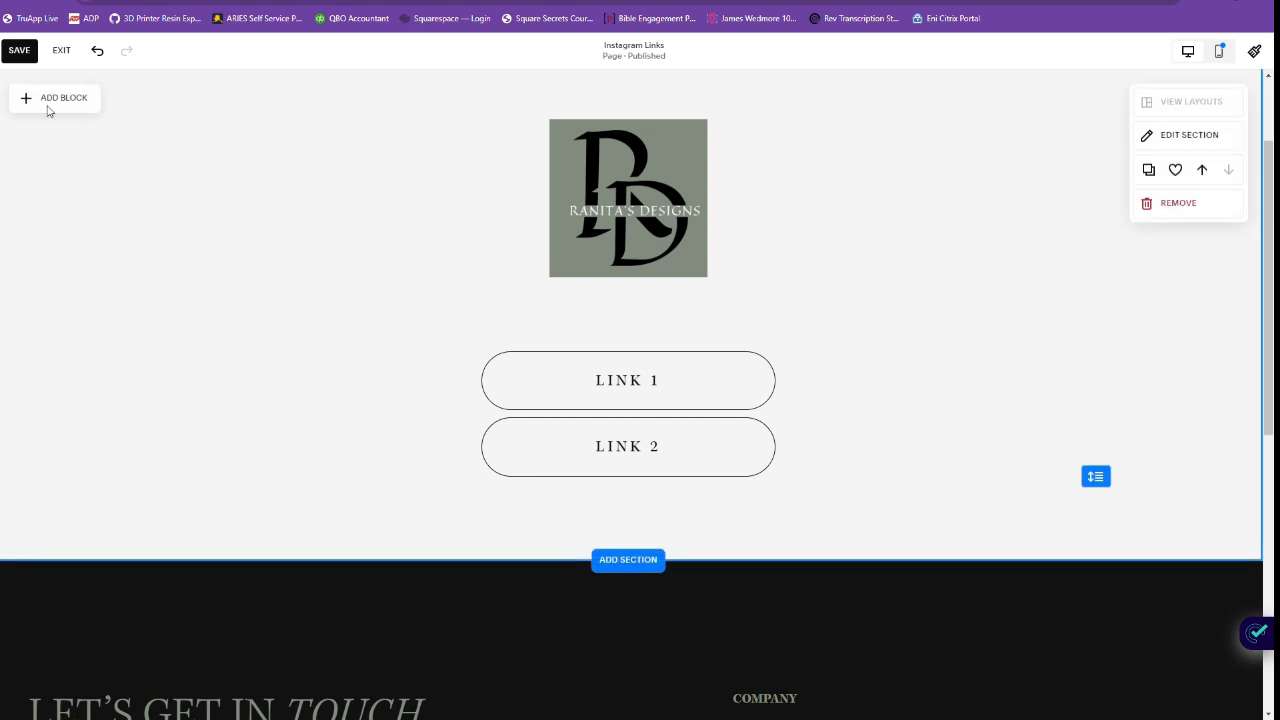
left_click(22, 50)
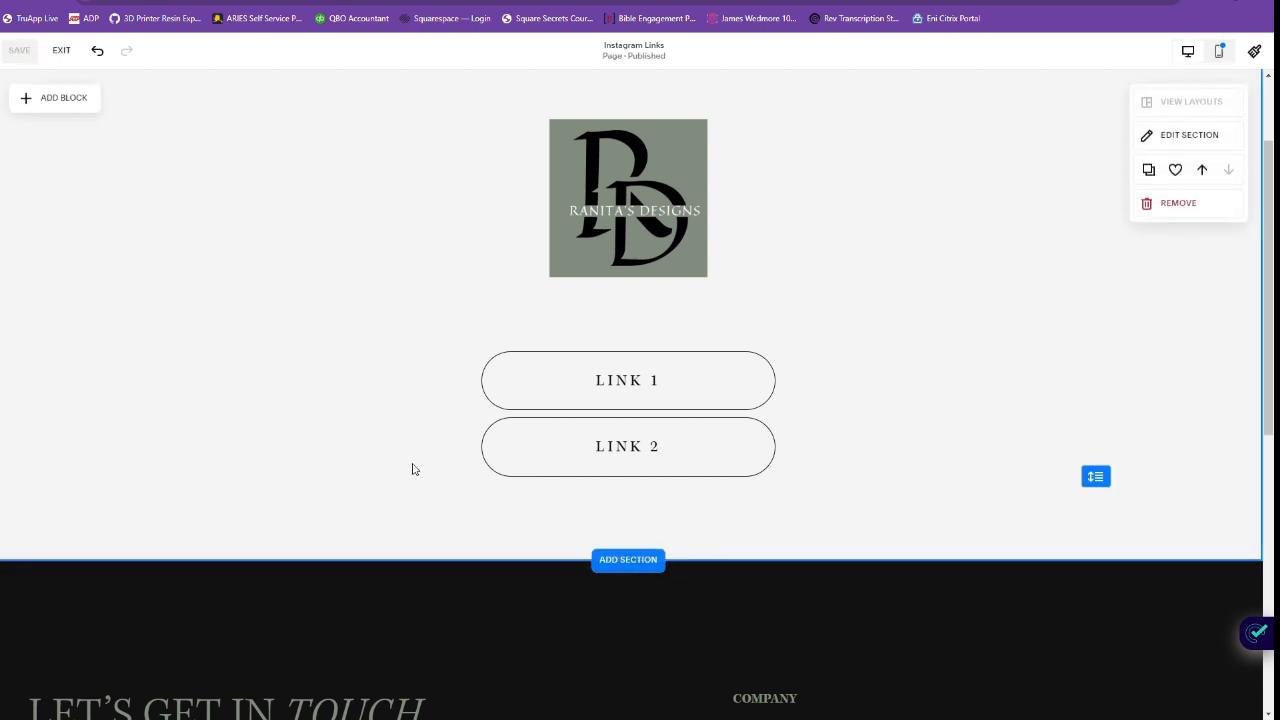
Add a code block to the section that holds the logo and link buttons.
scroll(394, 289, "up", 2)
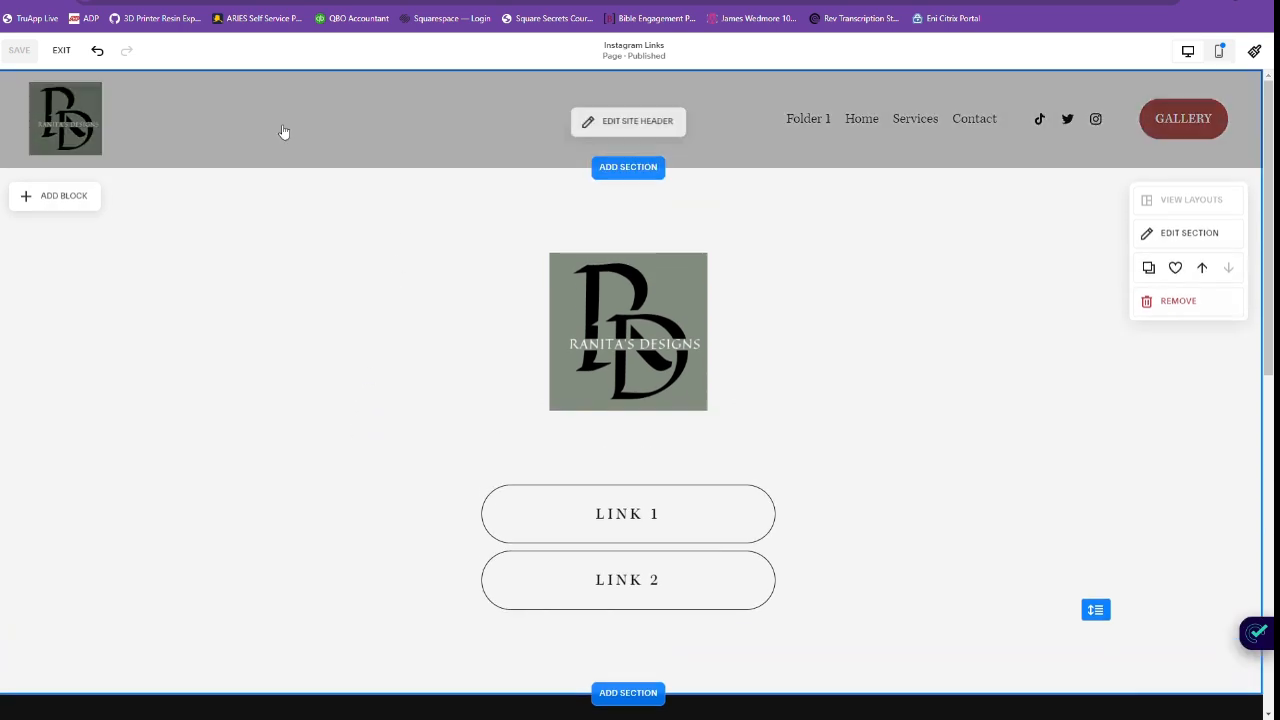
scroll(232, 660, "down", 4)
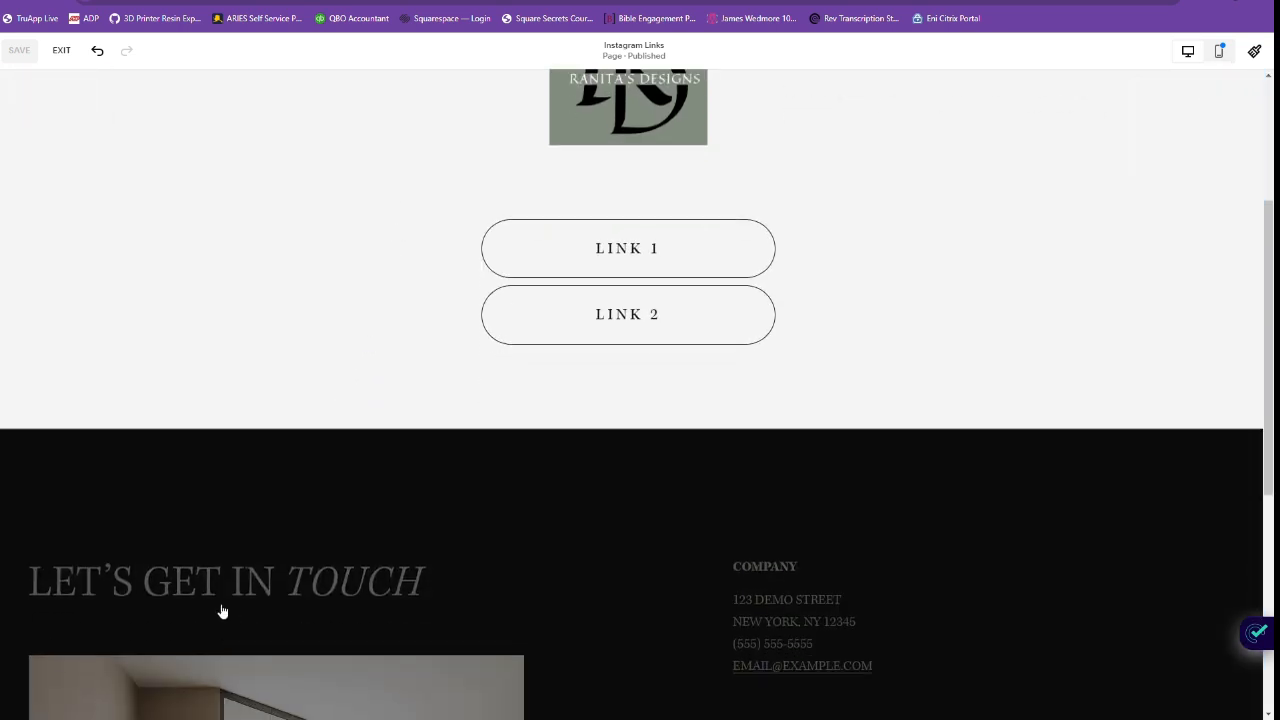
scroll(476, 490, "down", 4)
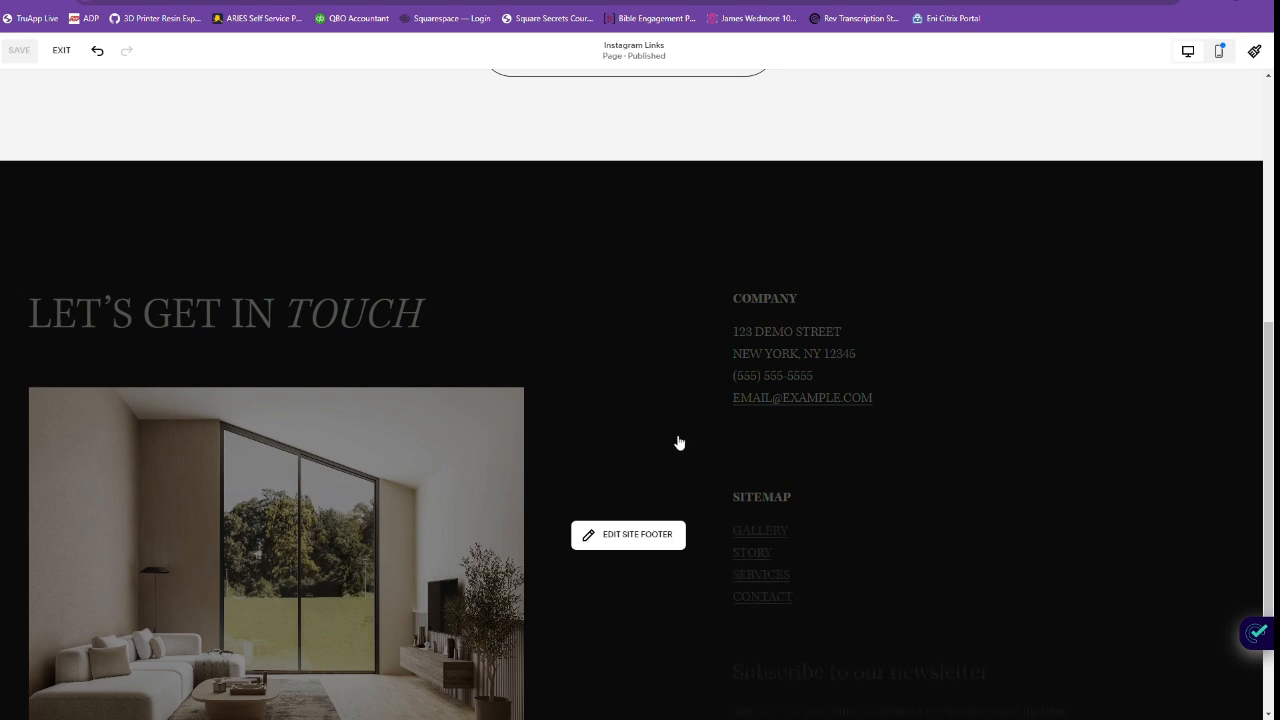
scroll(455, 372, "up", 8)
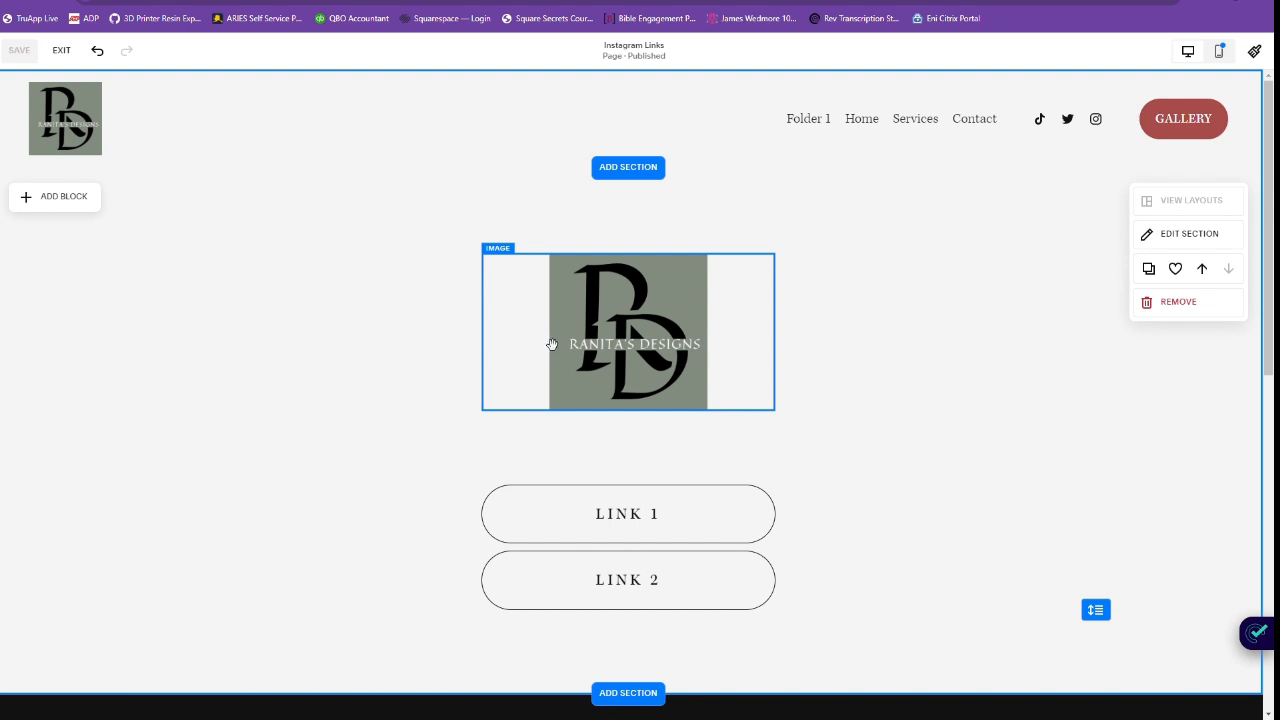
left_click(51, 207)
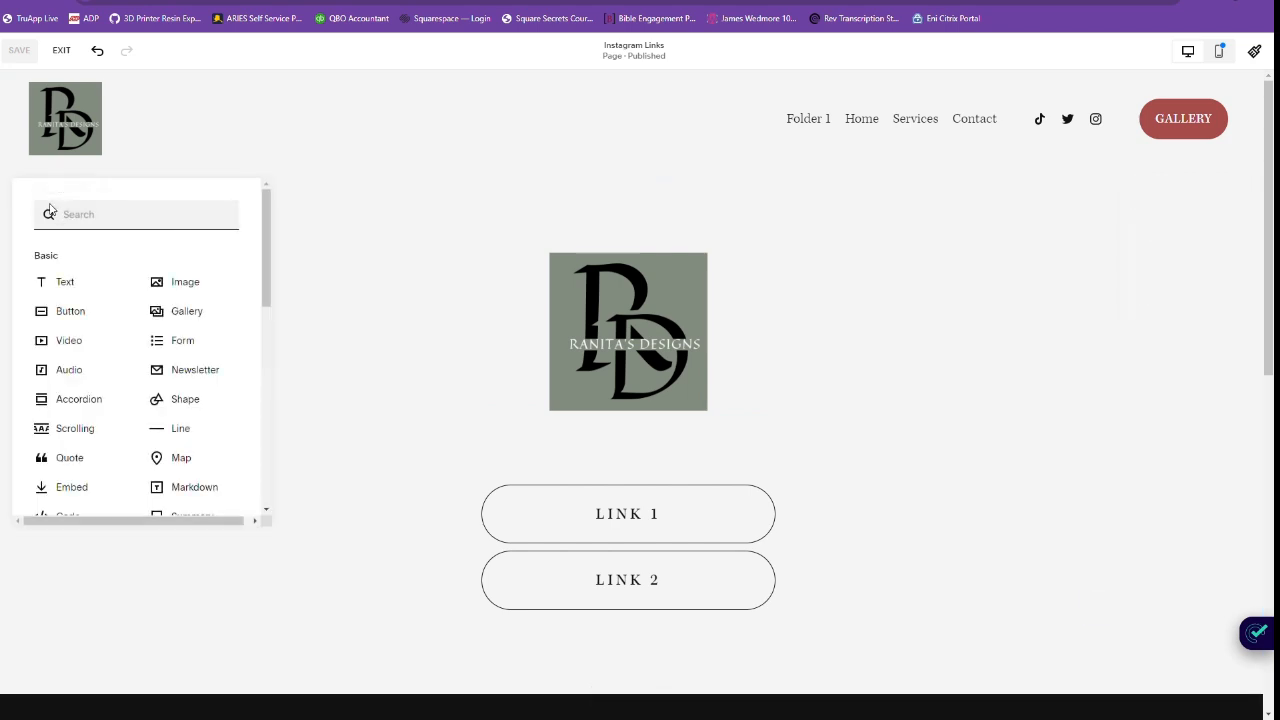
type("code")
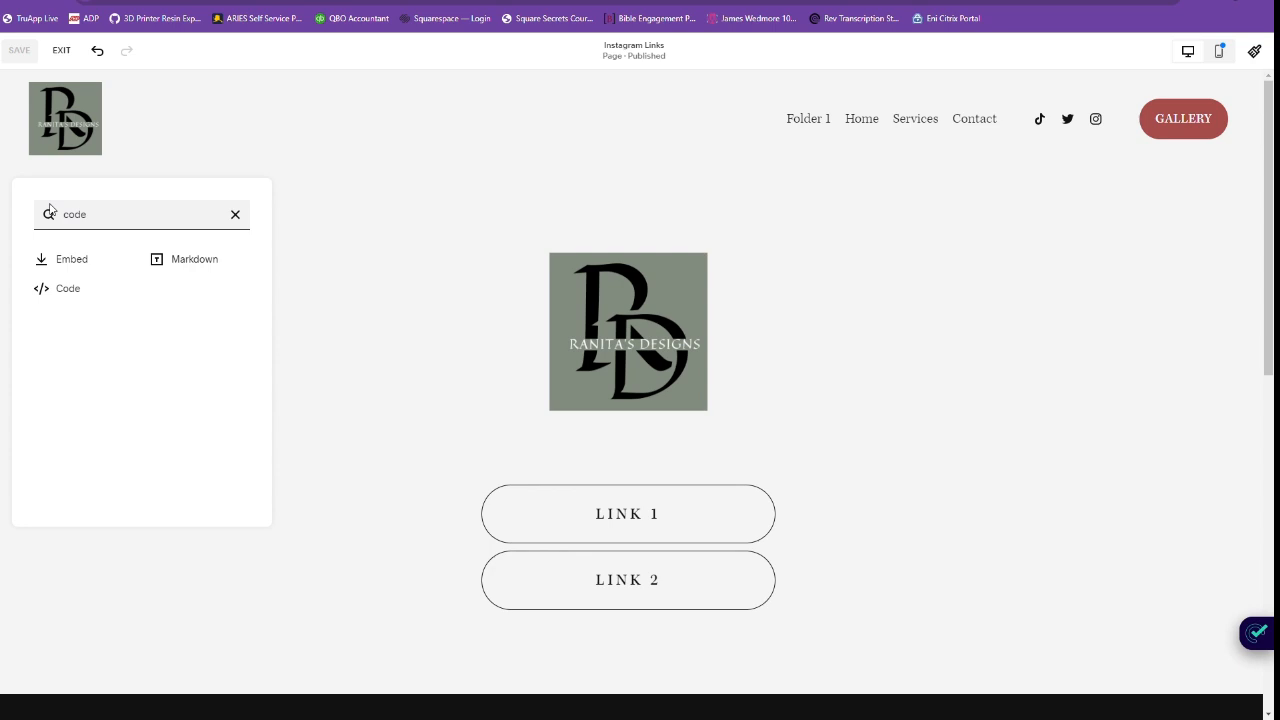
left_click(54, 288)
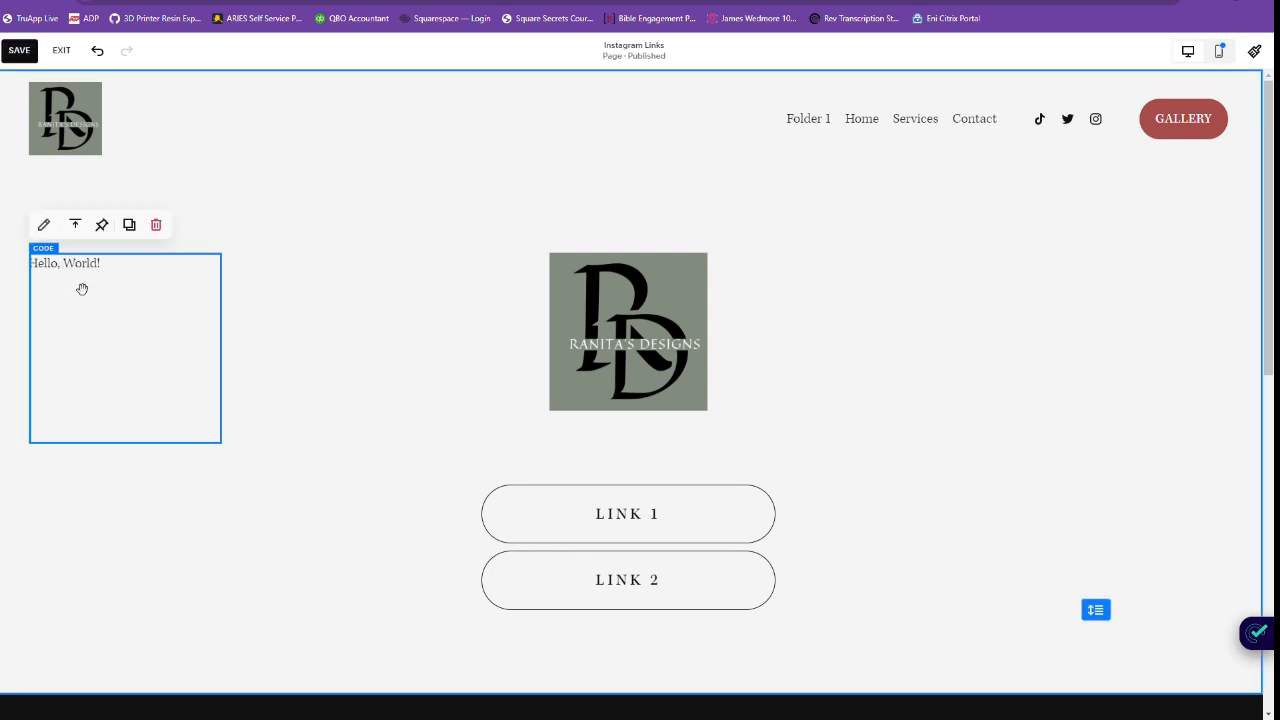
Replace the code block's default HTML with <style> .header, #footer-sections { display:none !important; } </style>.
left_click(44, 230)
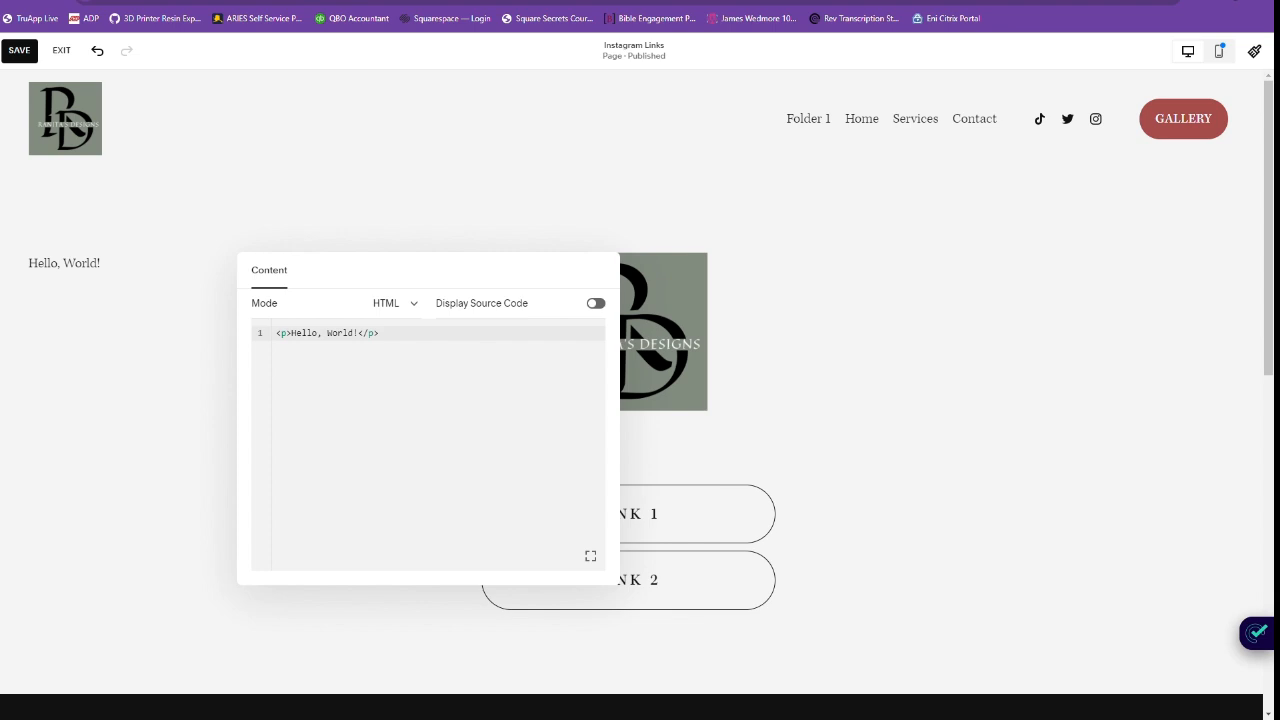
left_click(375, 347)
left_click_drag(375, 347, 280, 340)
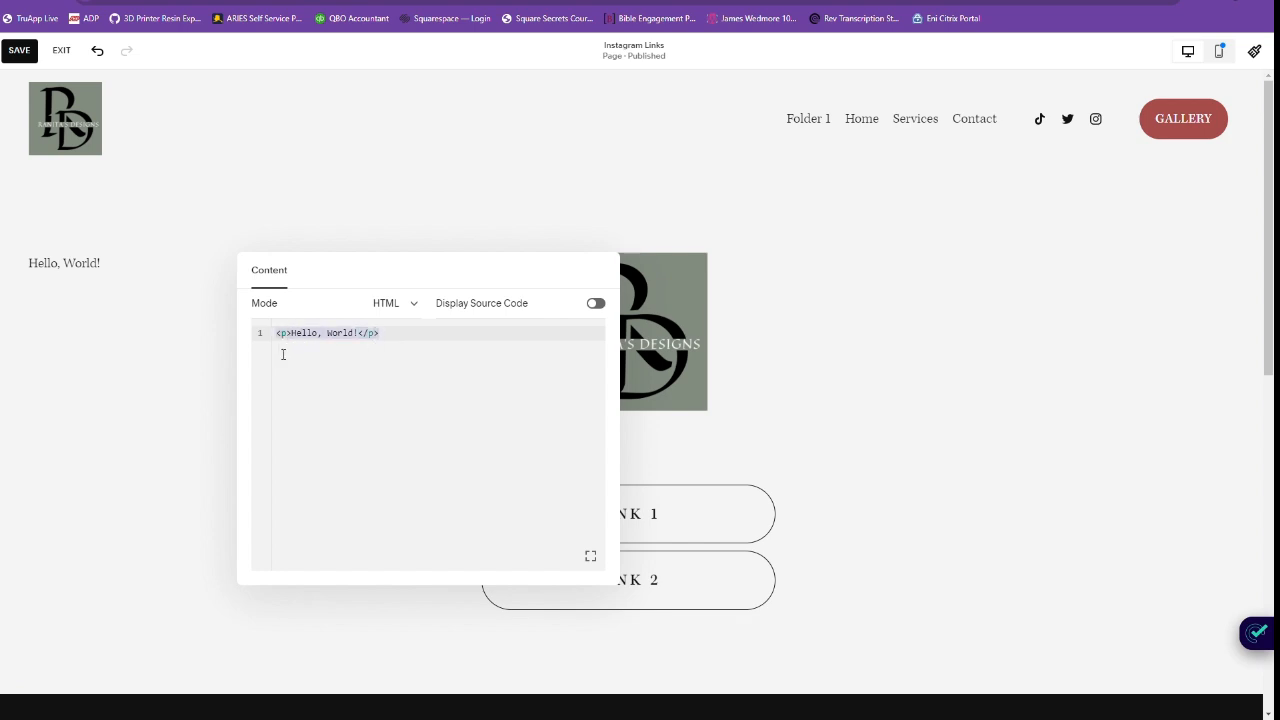
type("<style> .header, #footer-sections { display:none !important; } </style>")
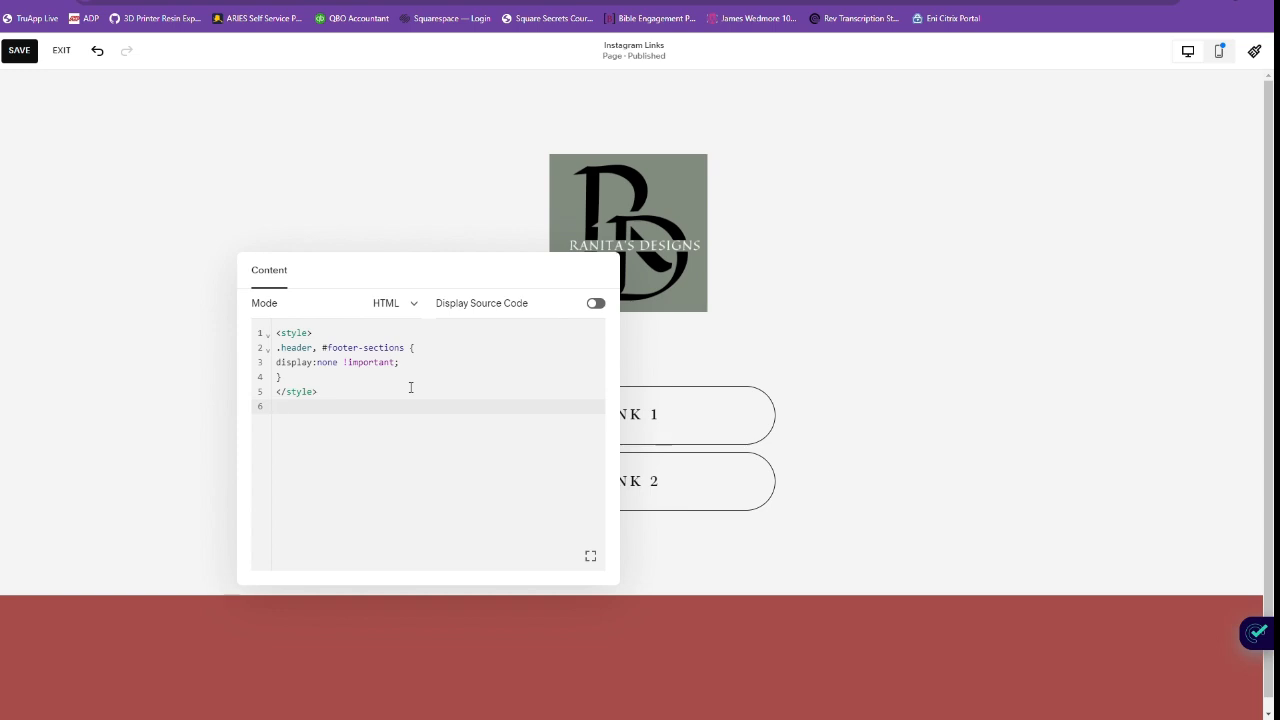
left_click(841, 313)
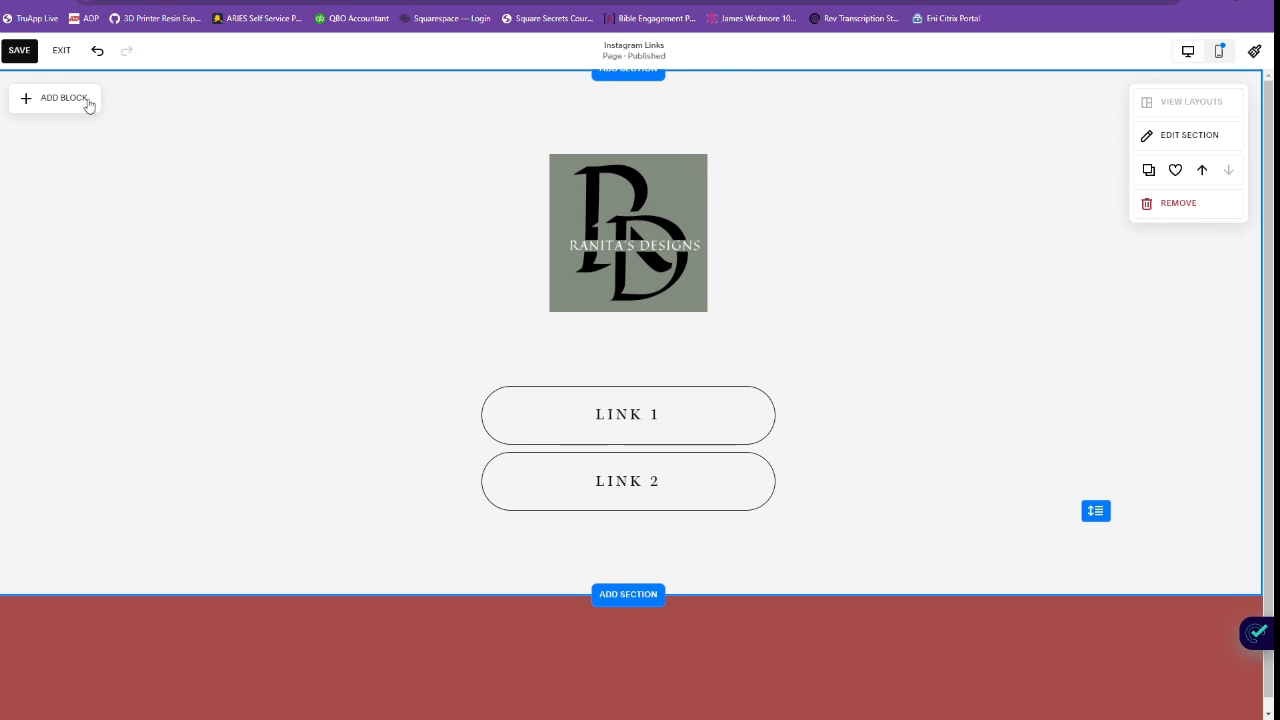
Save the page and leave the editor to preview Instagram Links in mobile view.
left_click(30, 53)
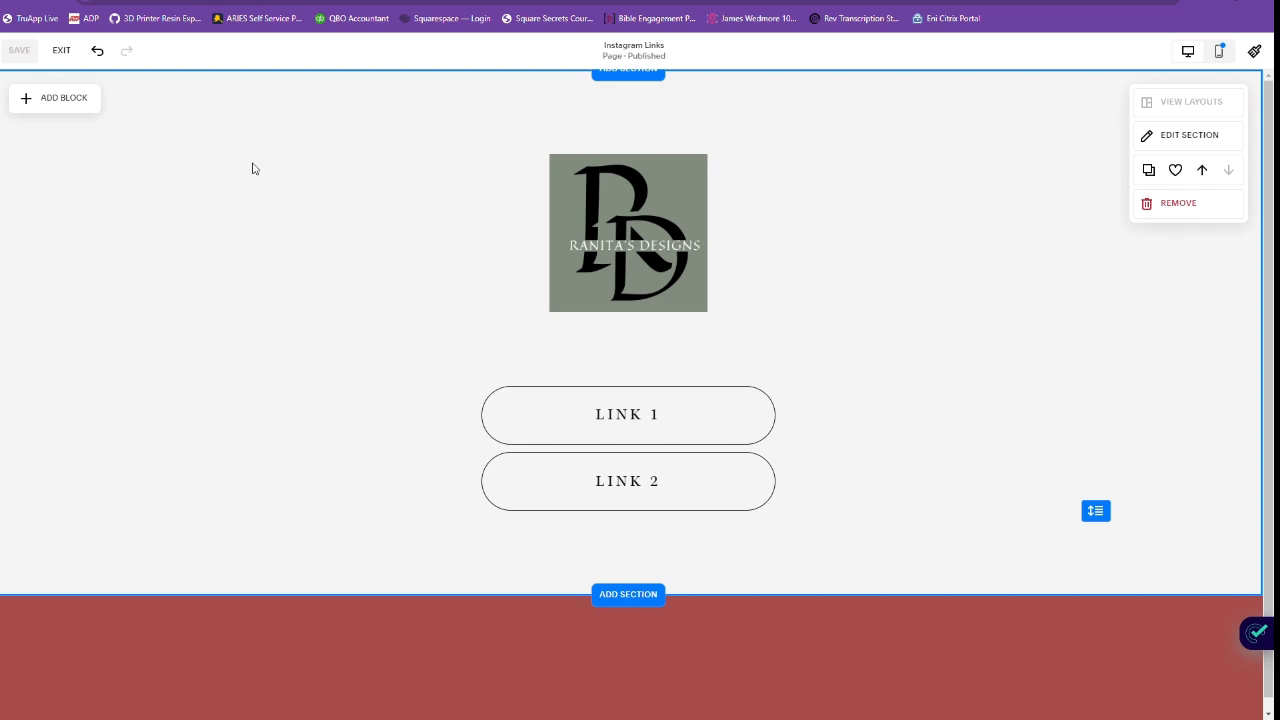
left_click(58, 54)
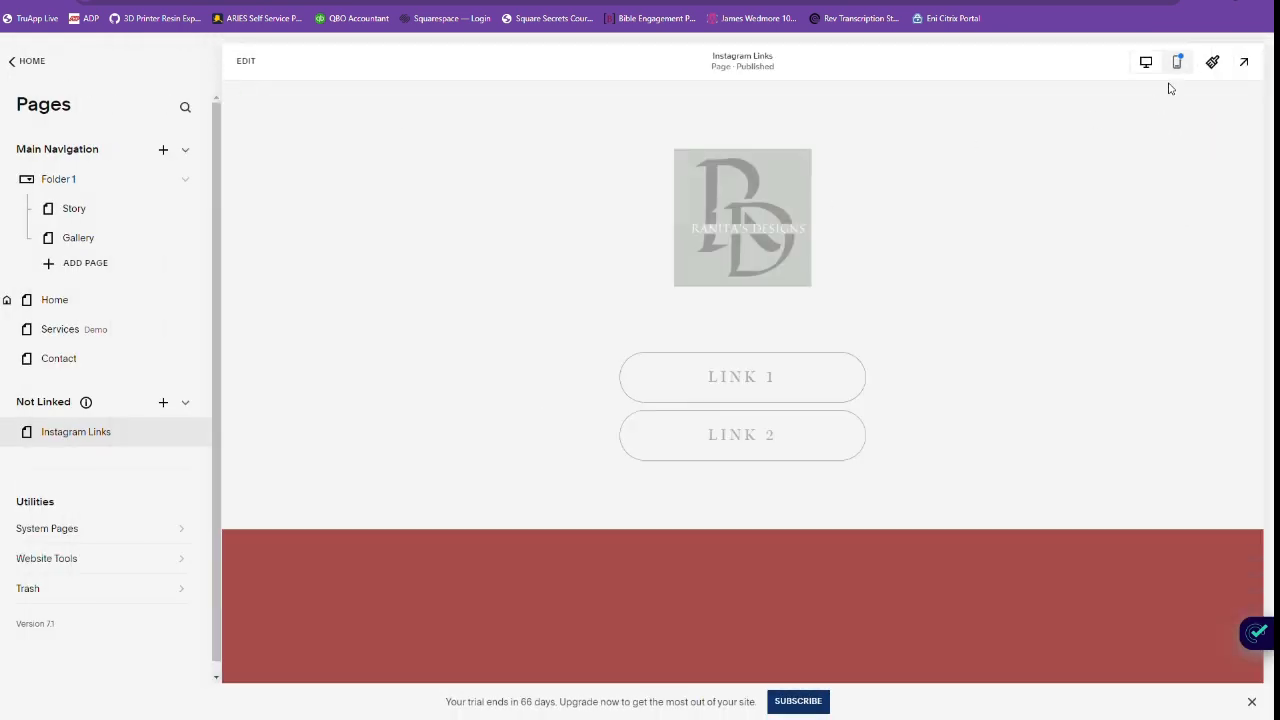
left_click(1179, 70)
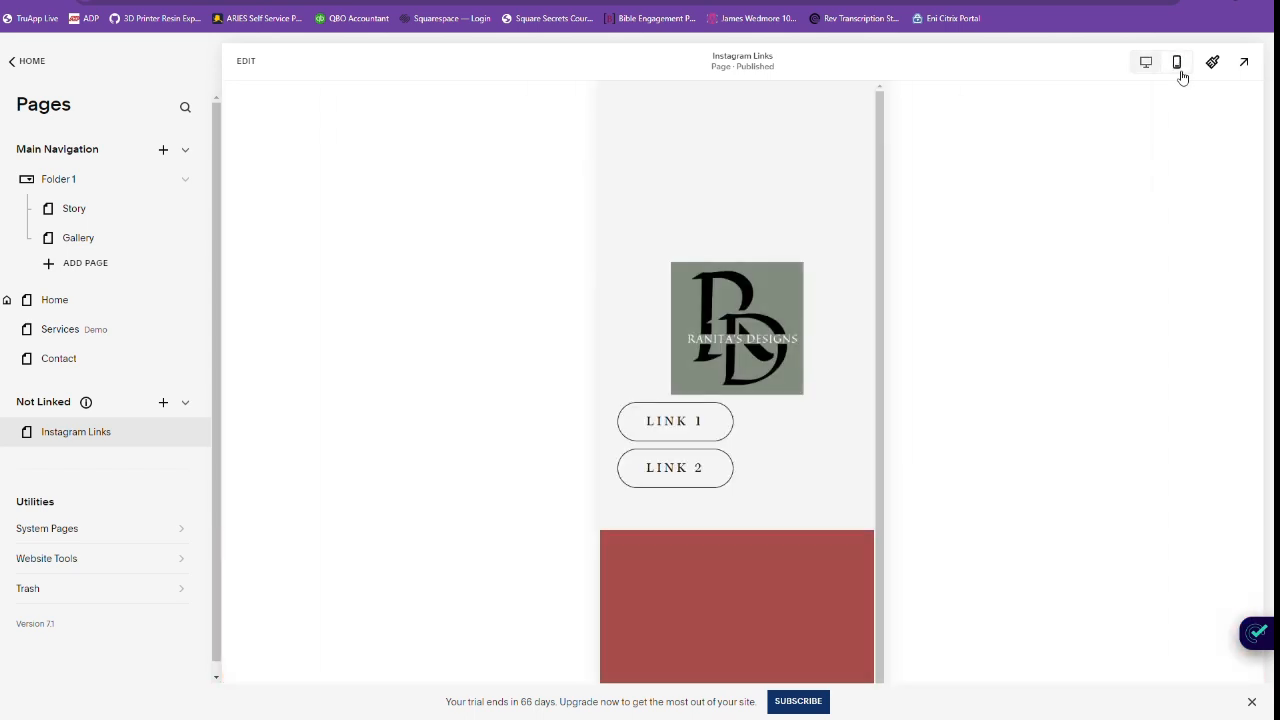
scroll(825, 334, "down", 1)
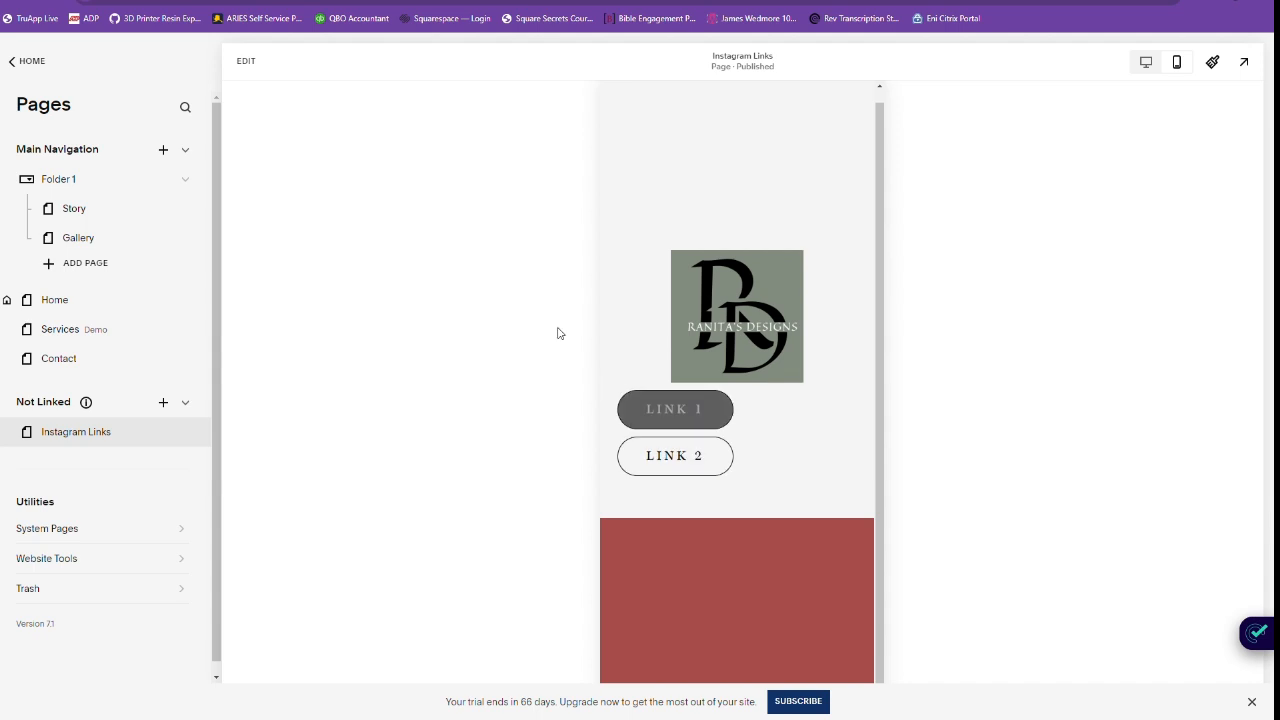
Reopen the page for editing in the mobile layout and center LINK 1 and LINK 2 beneath the logo.
left_click(248, 62)
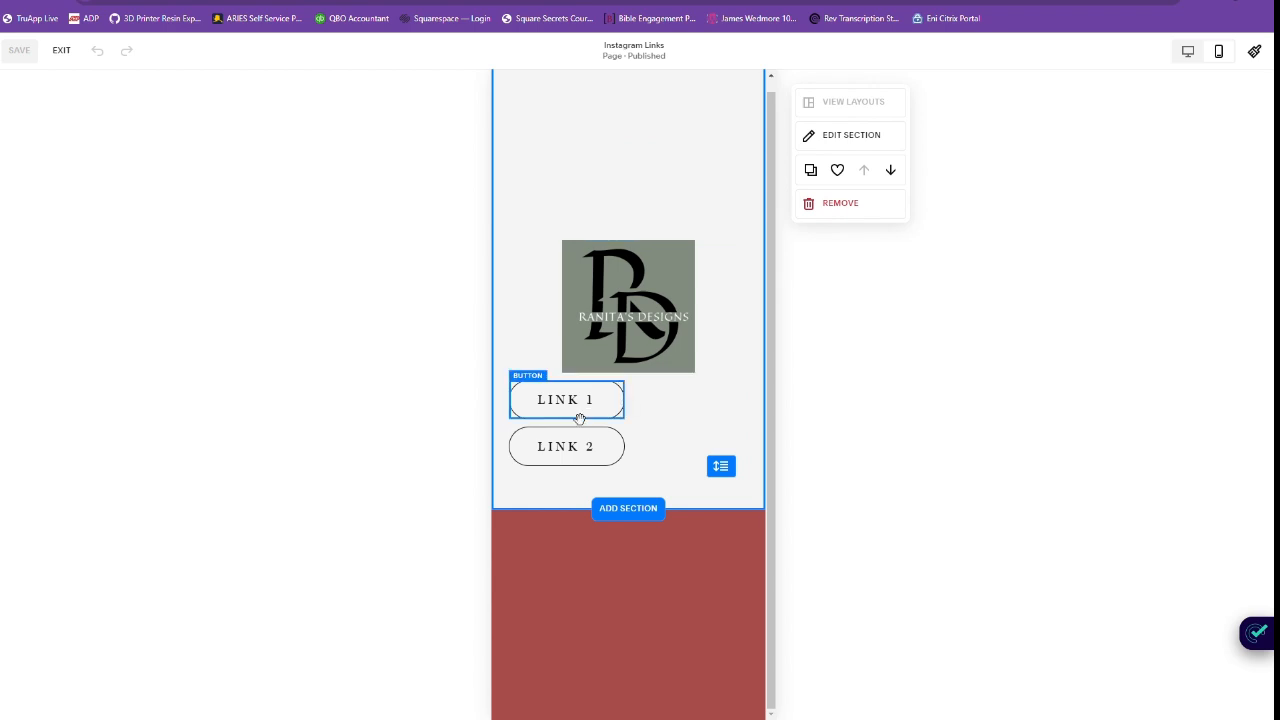
left_click_drag(583, 414, 650, 411)
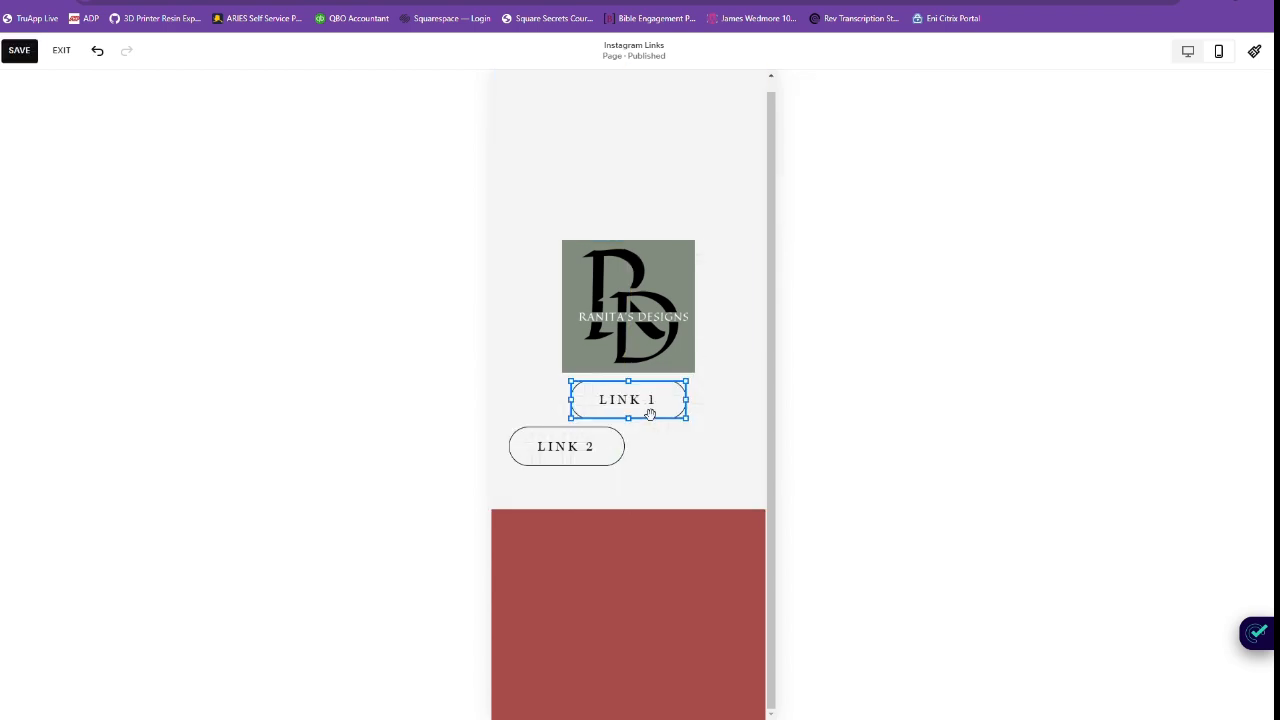
left_click(608, 451)
left_click_drag(586, 457, 645, 457)
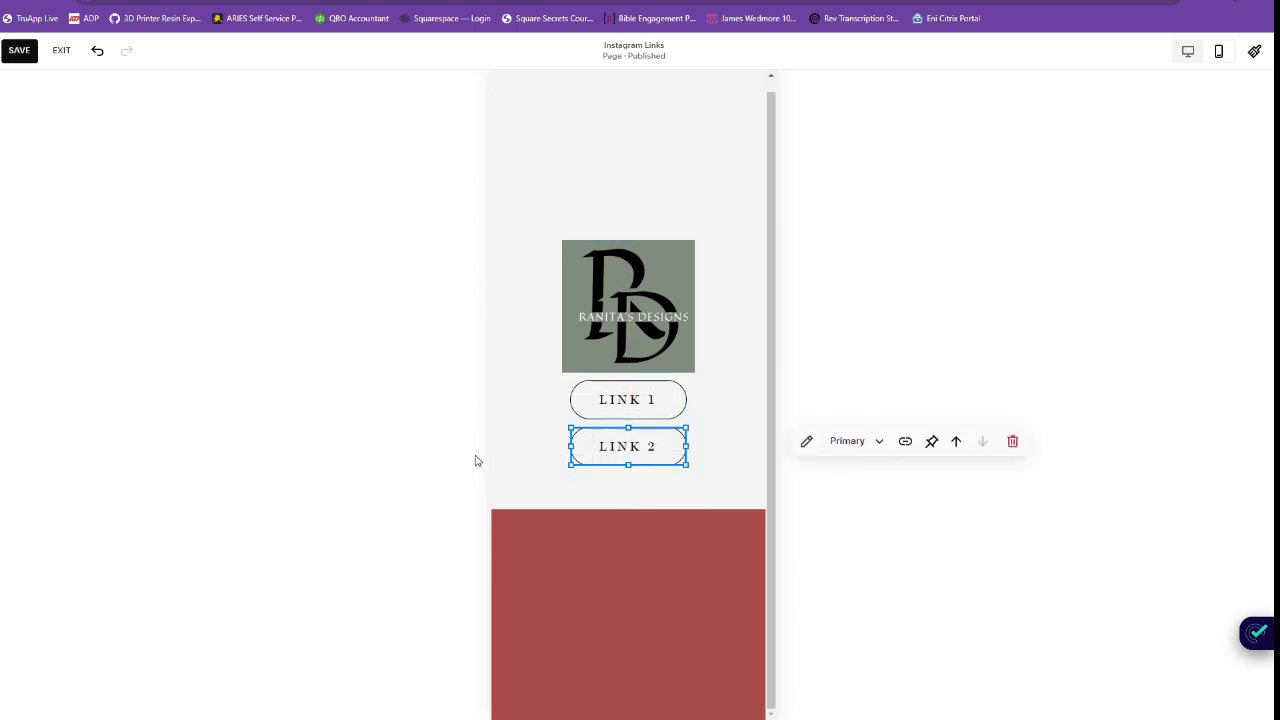
Save the mobile layout changes and exit the editor to preview the page in desktop view.
left_click(31, 52)
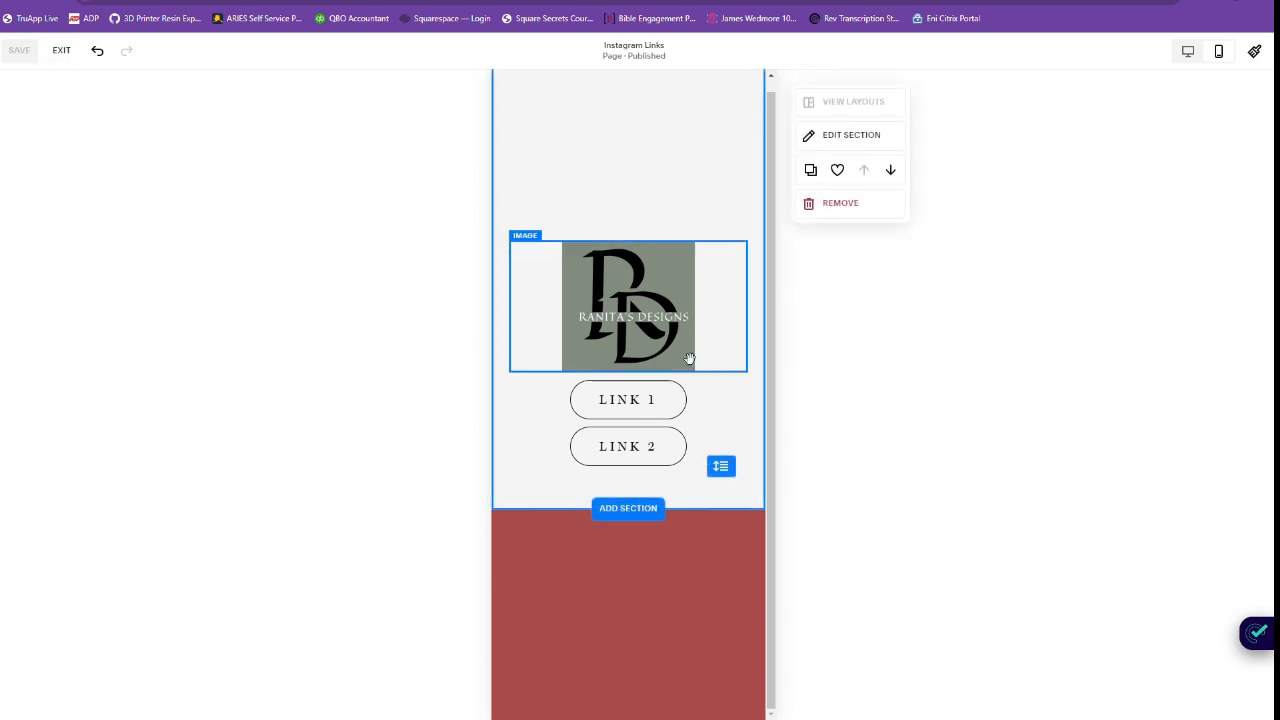
left_click(60, 58)
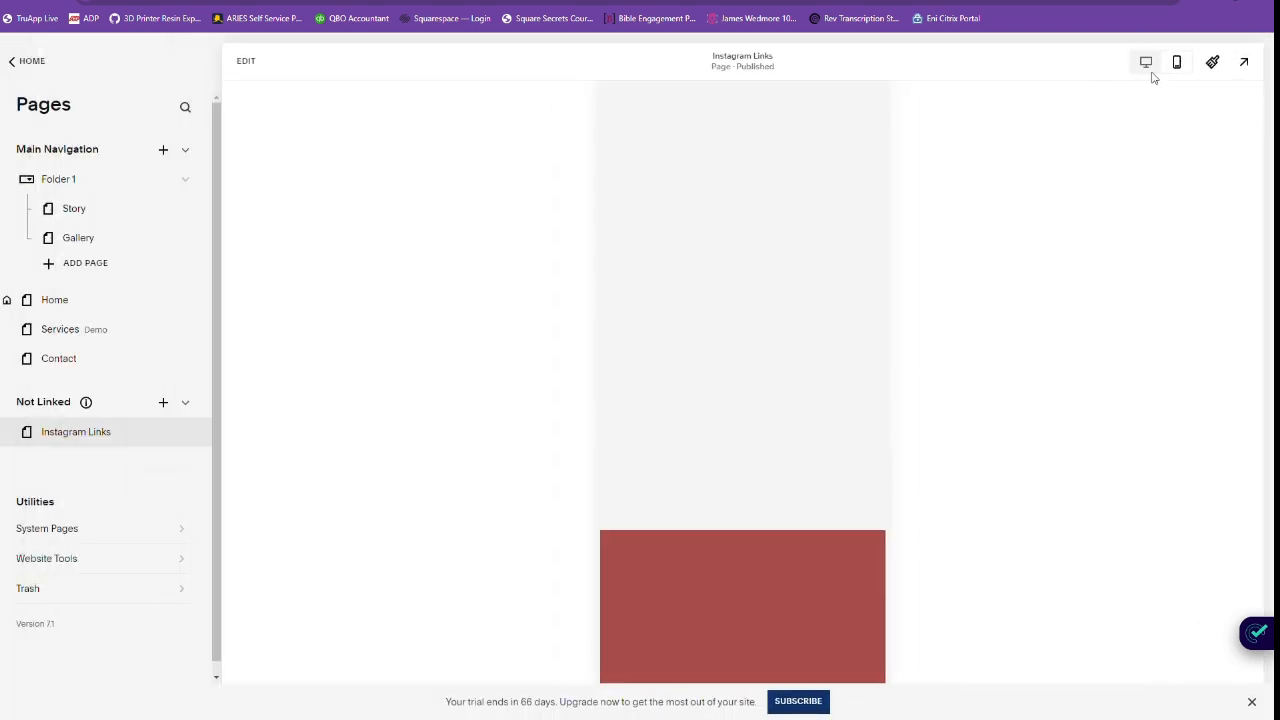
left_click(1148, 63)
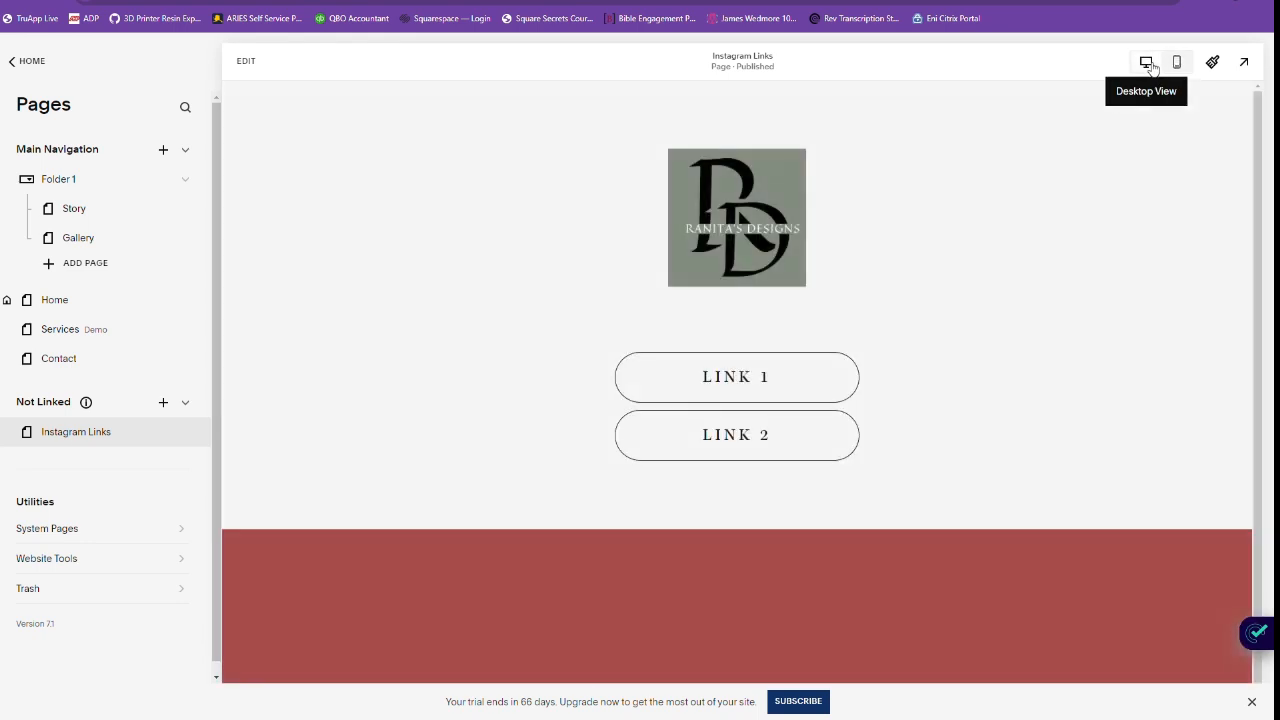
Check the URL slug in the Instagram Links page settings and close them without changes.
mouse_move(192, 444)
left_click(186, 434)
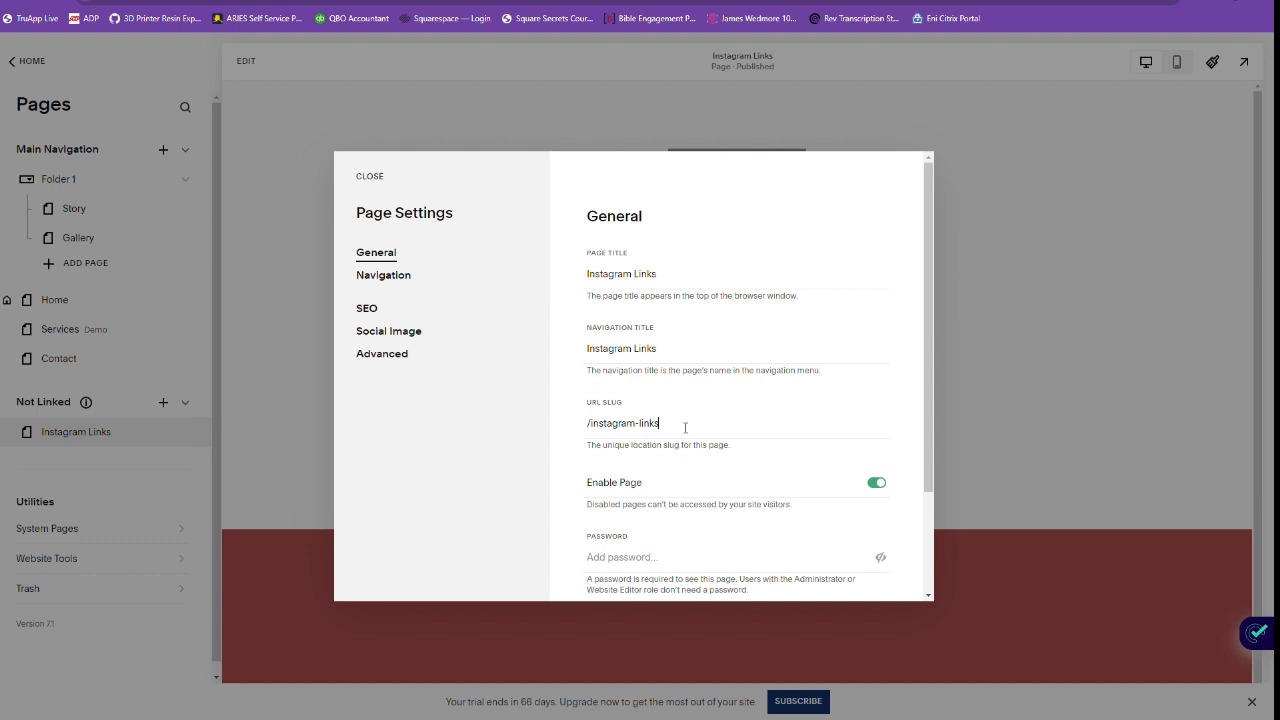
left_click_drag(683, 424, 592, 424)
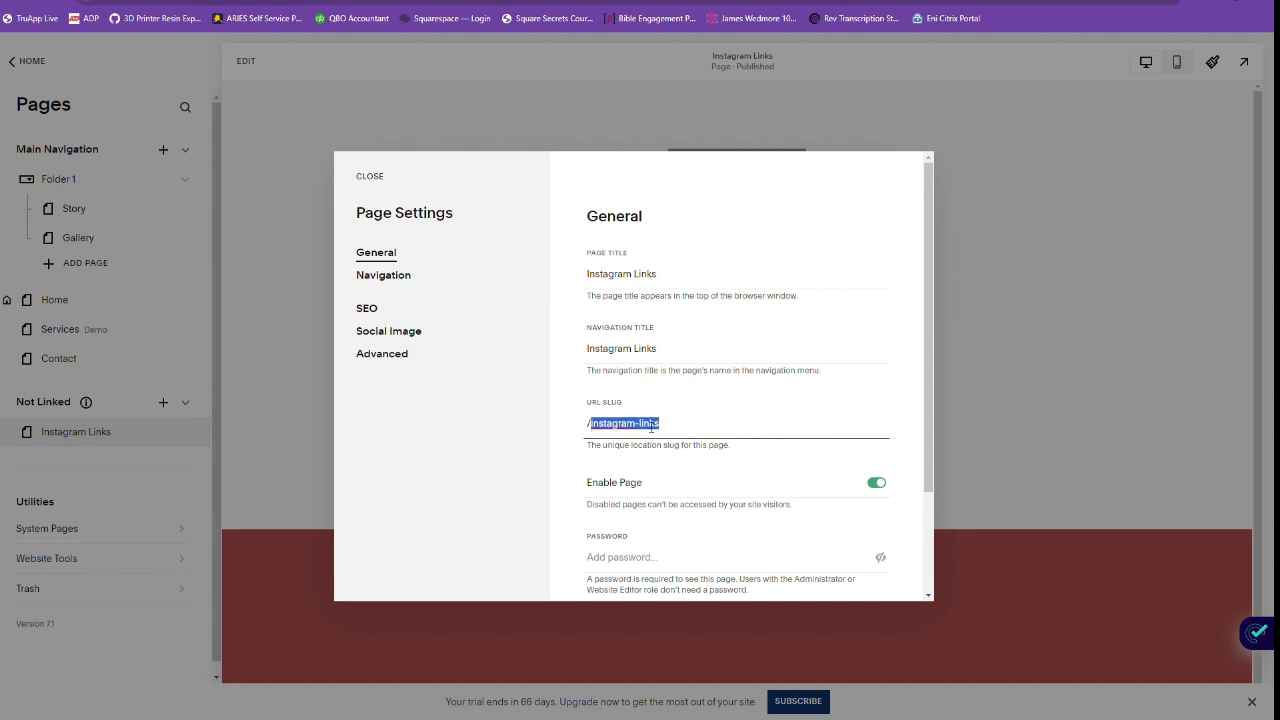
left_click(694, 424)
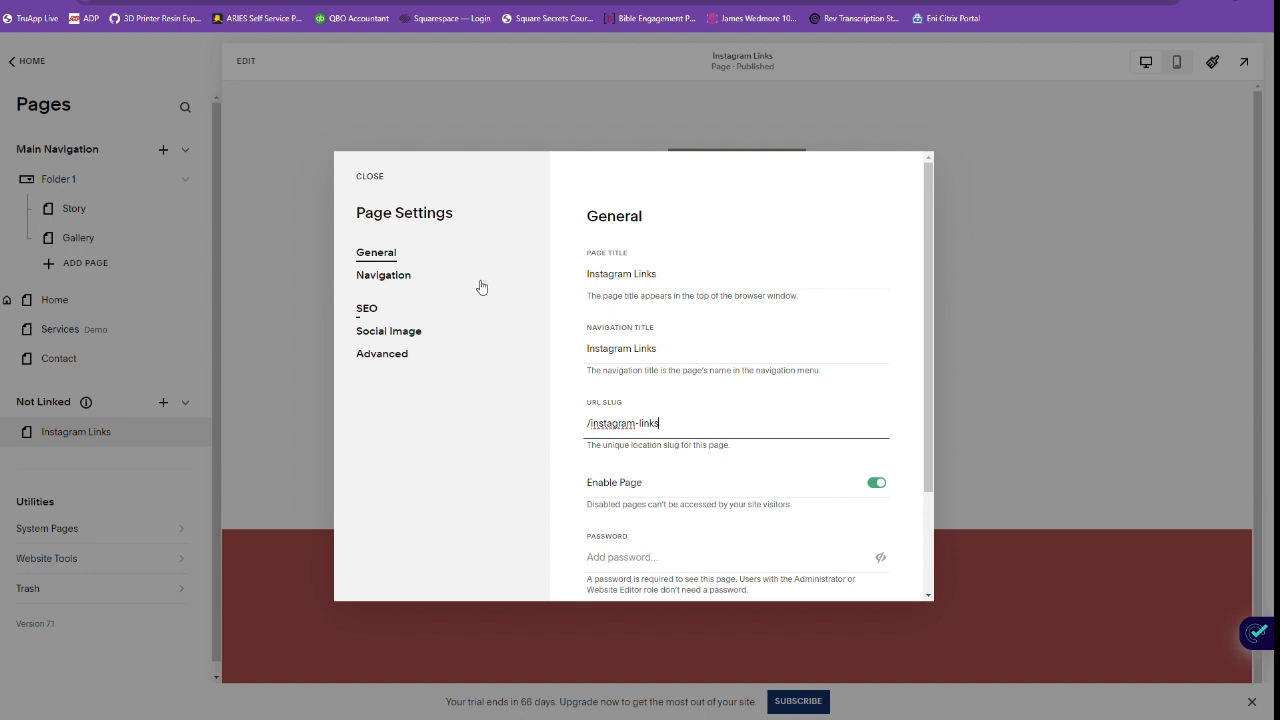
left_click(370, 177)
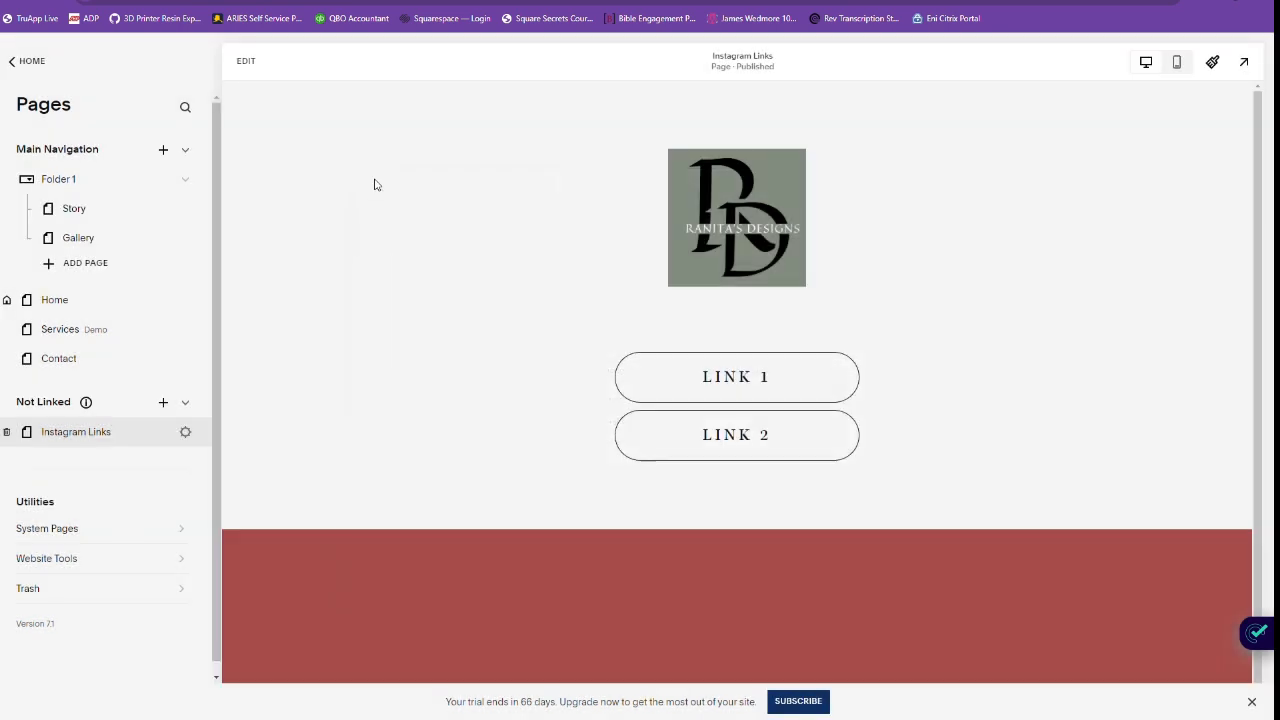